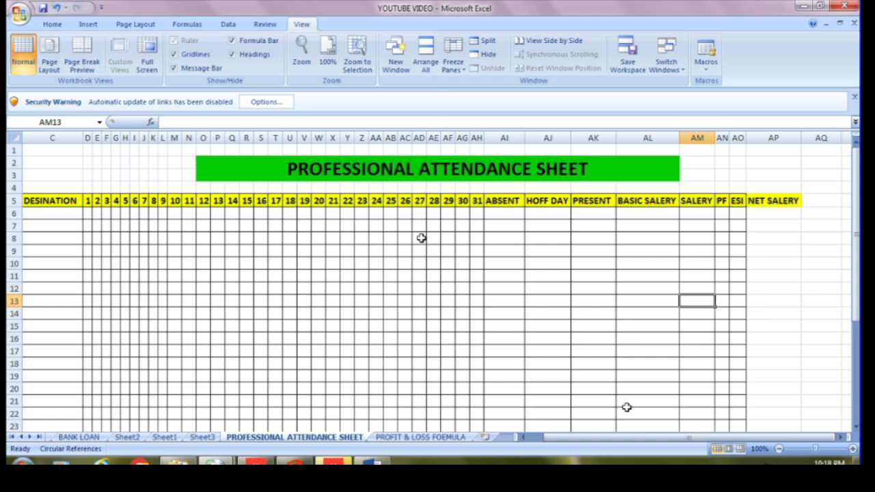
Start the ID NO column in A6 with 1001 and 1002, and continue the series down to 1011 in row 16.
left_click_drag(613, 437, 515, 450)
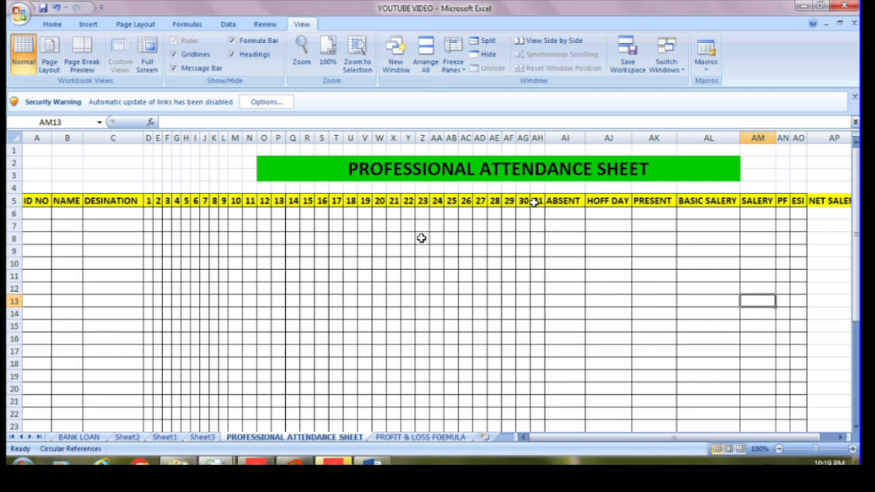
left_click(569, 202)
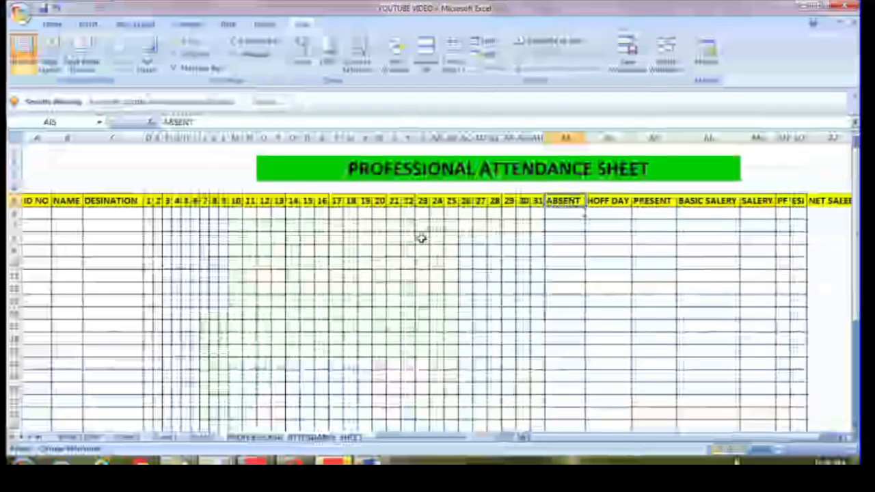
left_click(69, 211)
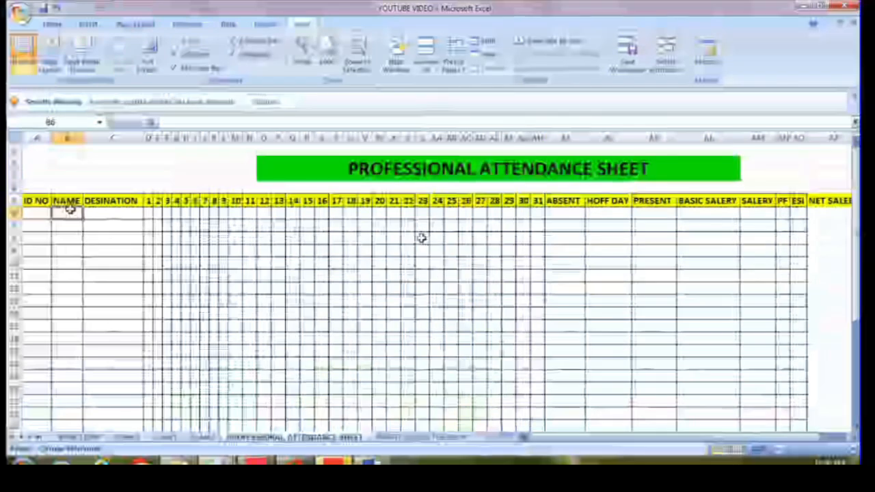
key("Left")
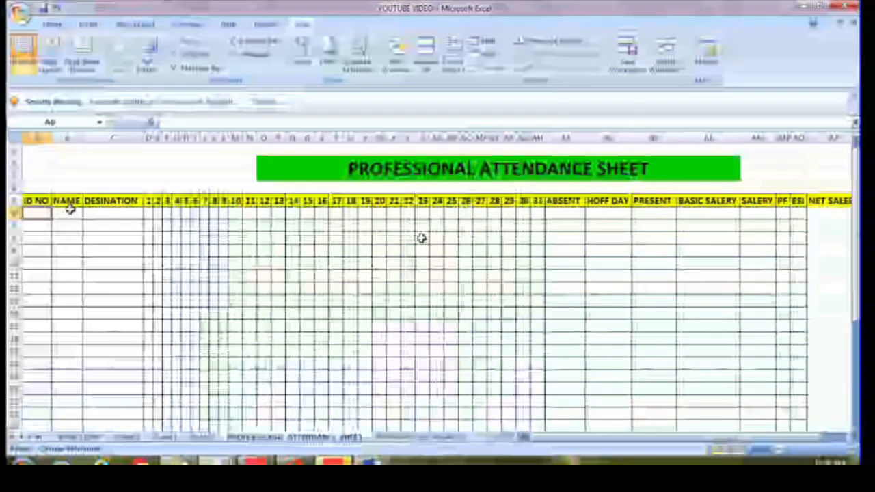
type("1001")
key("Return")
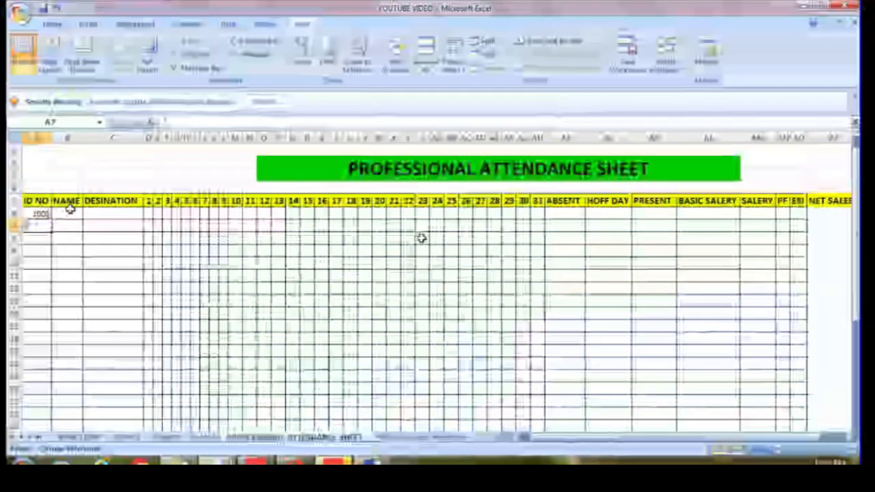
type("1002")
key("Return")
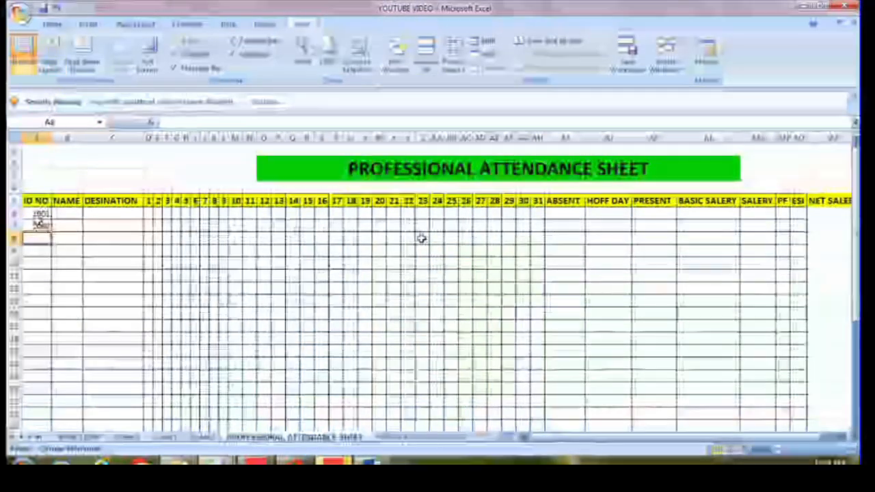
mouse_move(41, 214)
left_mouse_down()
mouse_move(48, 214)
mouse_move(57, 349)
left_mouse_up()
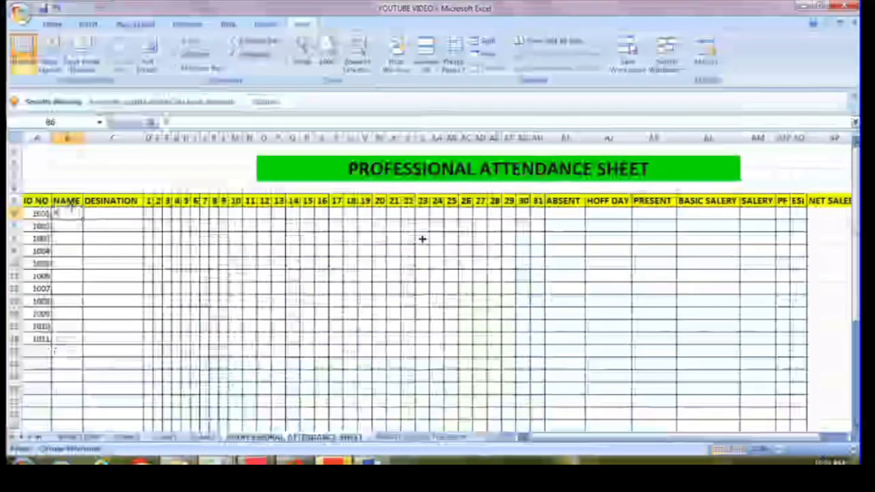
Enter the first two employees' names in the NAME column, in B6 and B7.
type("RAKESH")
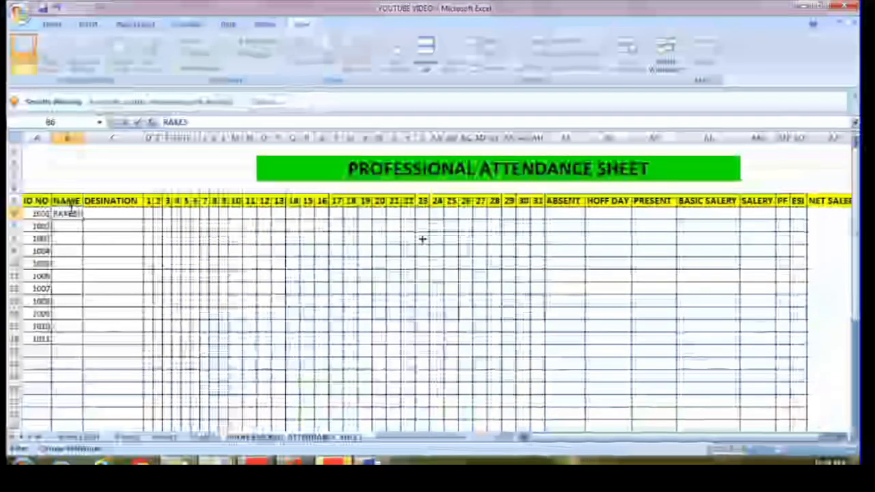
key("Return")
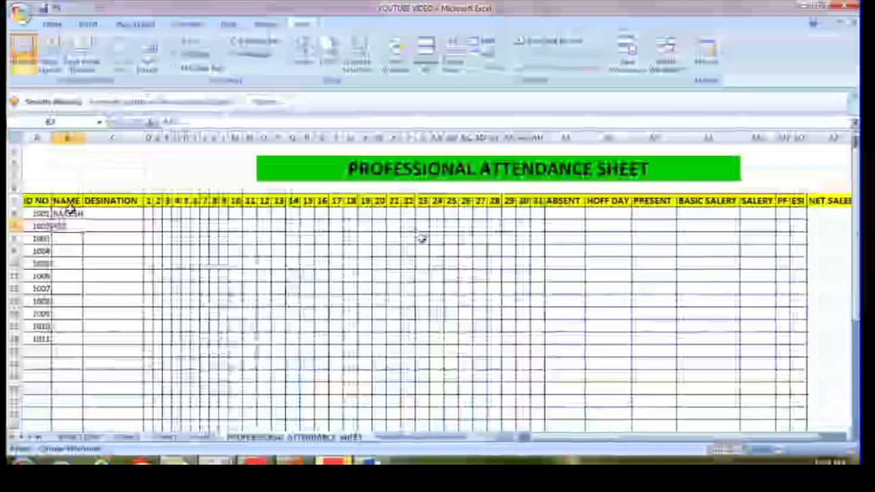
type("ROHIT")
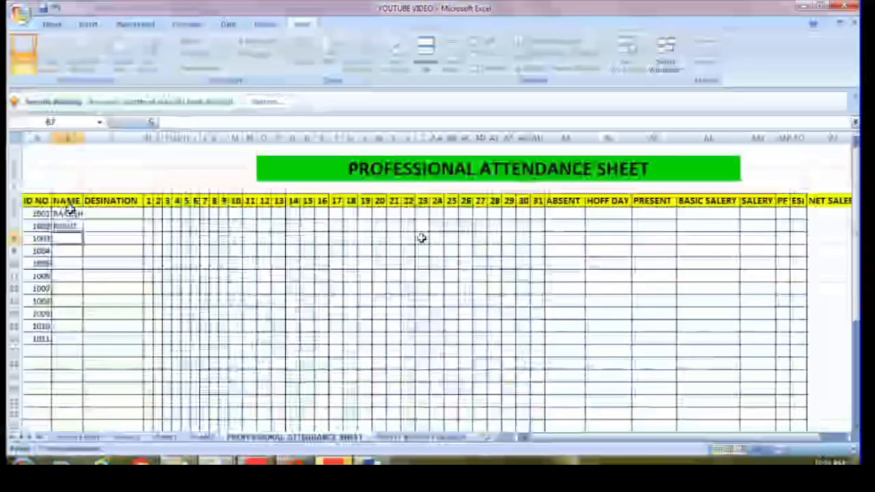
Enter MANGER as the first employee's designation in C6 and fit the NAME column's width to its contents.
key("Tab")
key("Up")
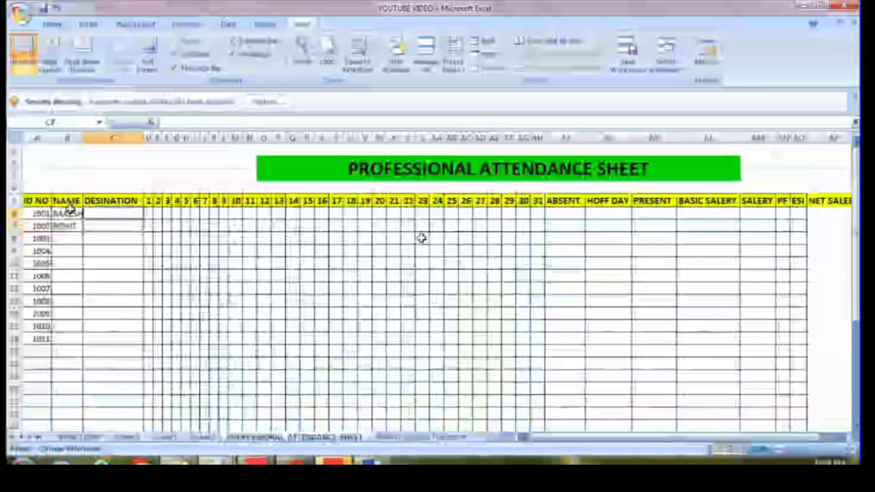
type("MA")
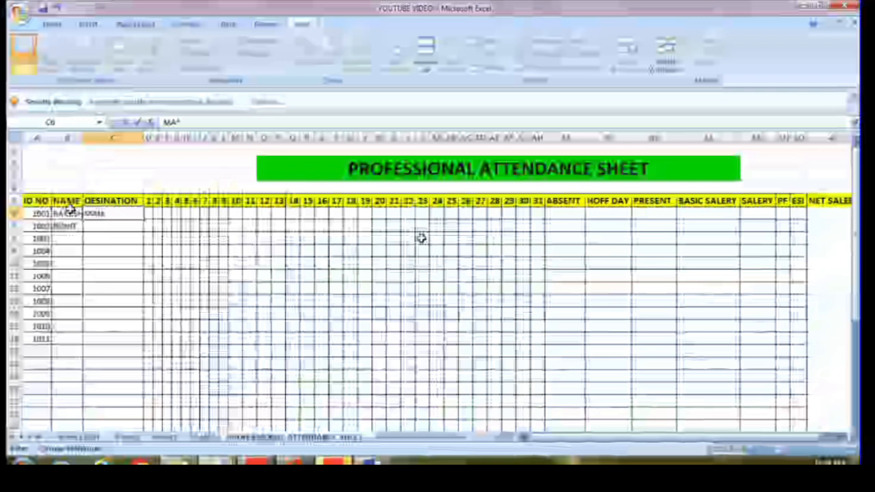
type("NAGER")
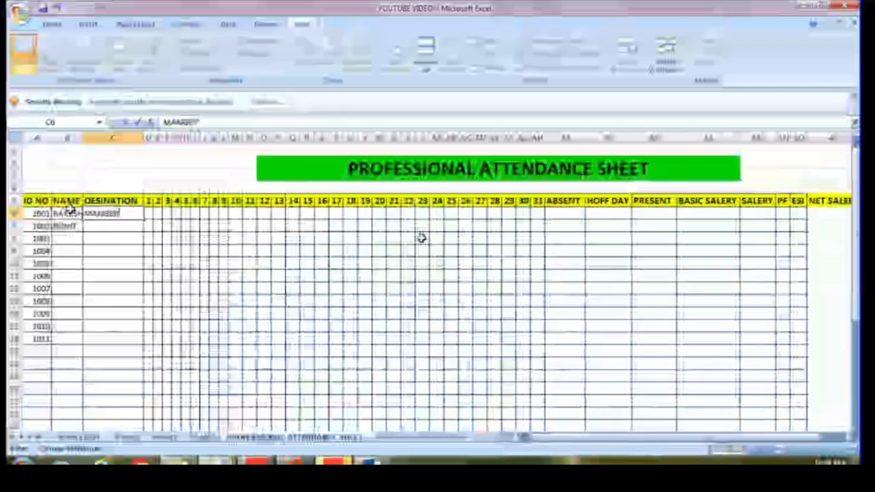
key("Left")
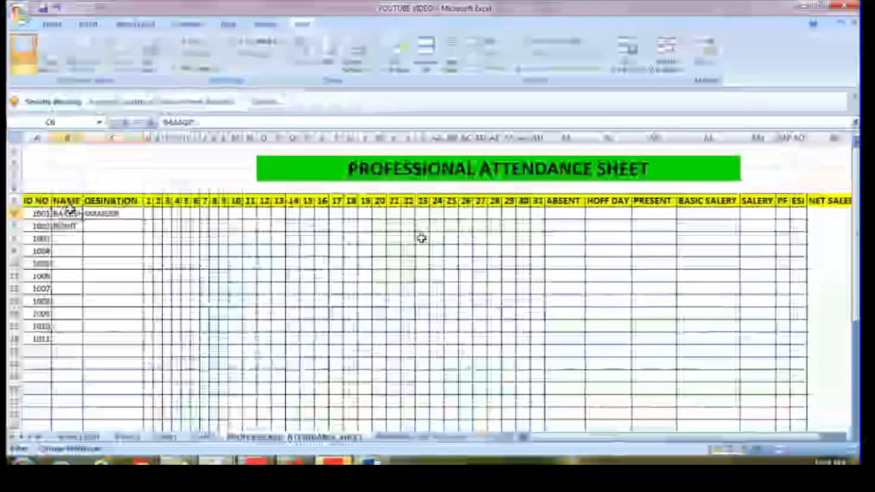
key("Right")
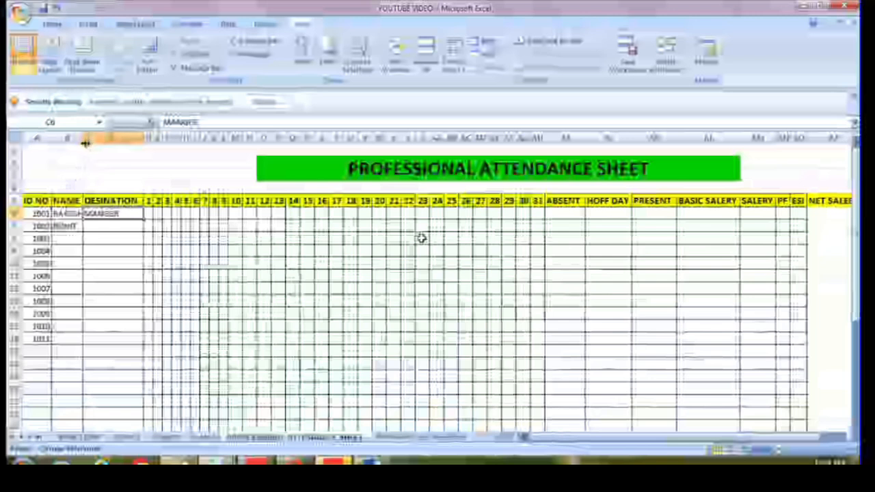
double_click(82, 137)
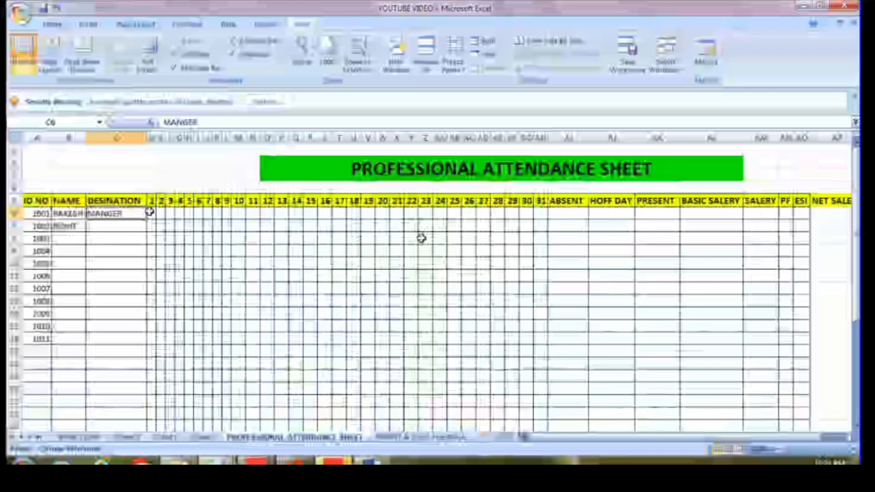
Fill the first employee's attendance in row 6 with P for days 1 to 31.
left_click(150, 211)
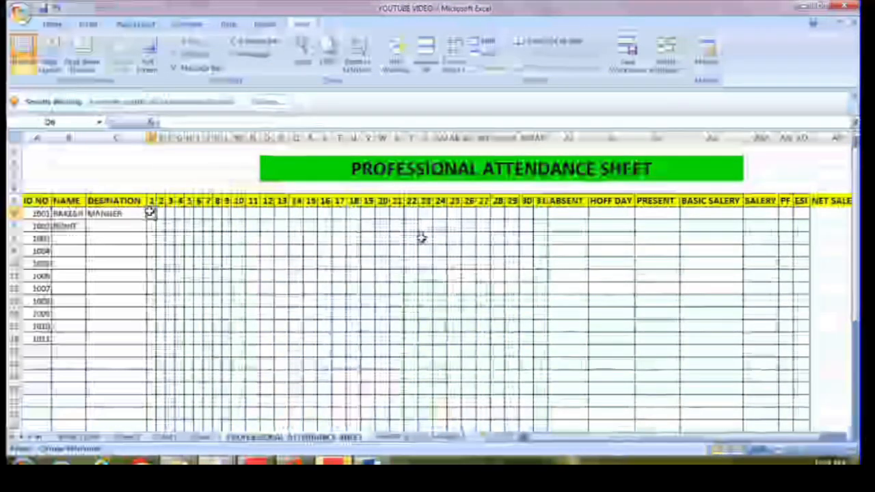
type("P")
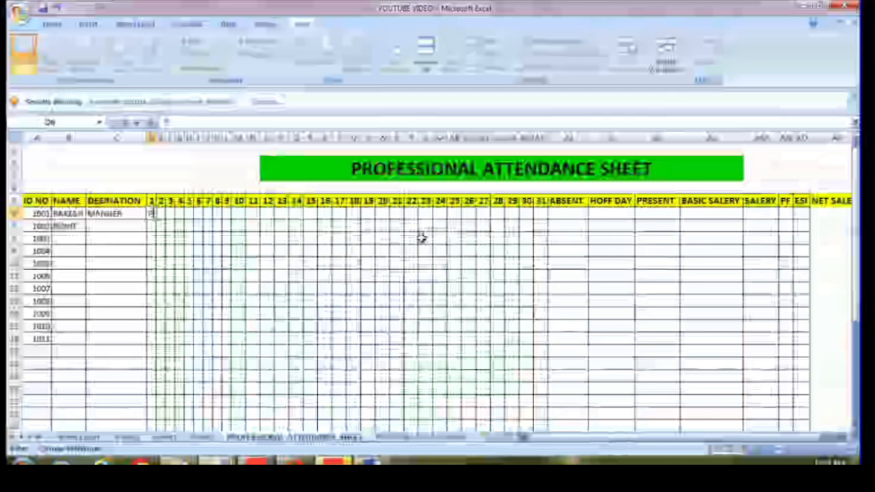
left_click(159, 213)
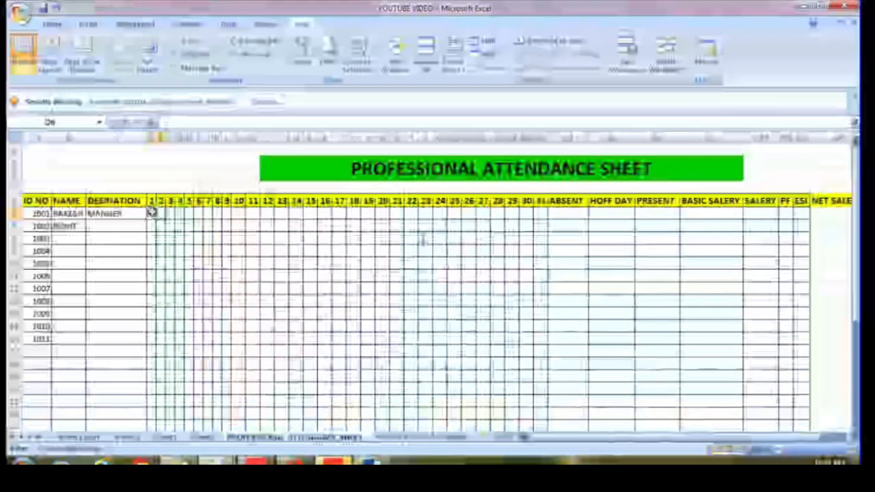
type("P")
key("Tab")
type("P")
key("Tab")
type("P")
key("Tab")
type("P")
key("Tab")
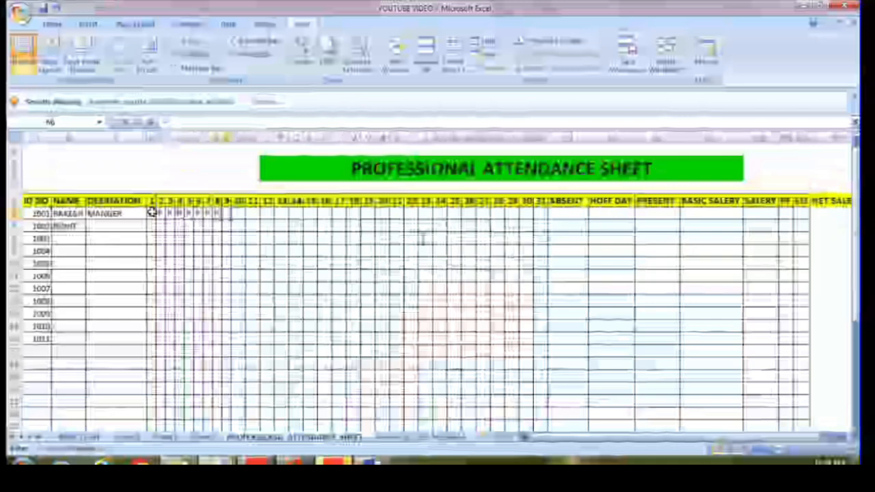
type("P")
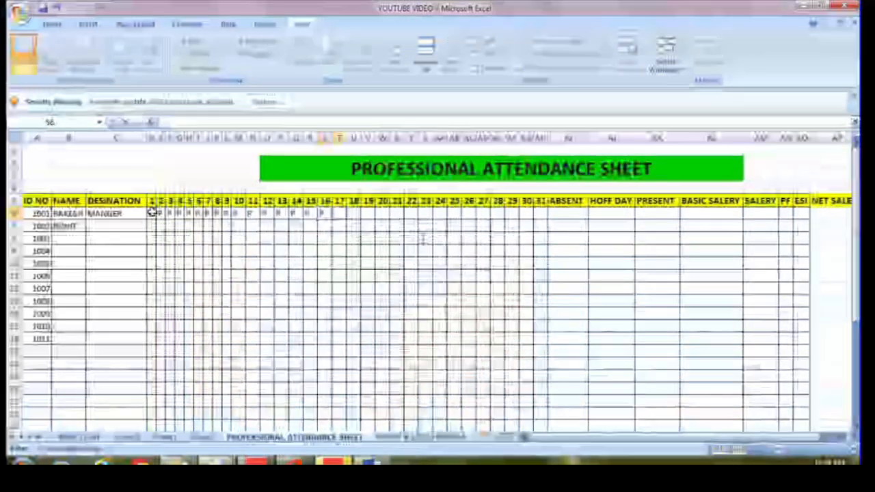
type("\tP\tP\tP\tP\tP\tP\tP\tP\tP\tP\tP\tP\tP\tP\tP\t")
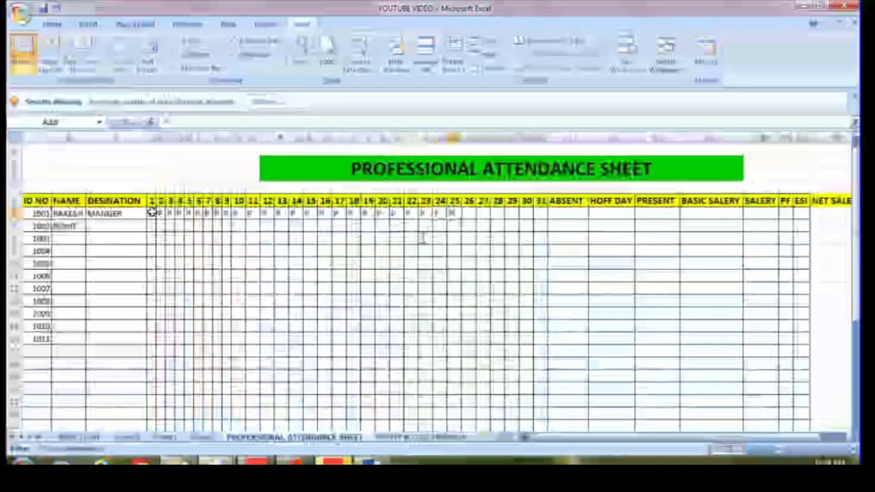
type("P\tP\tP\tP\tP\tP\tP")
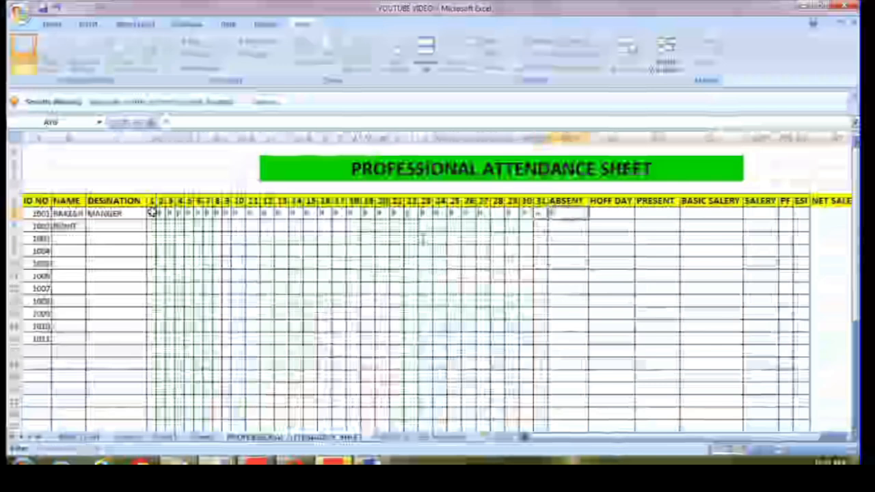
Change the first employee's attendance mark for day 28 to A.
key("Left")
key("Left")
key("Left")
key("Left")
type("P")
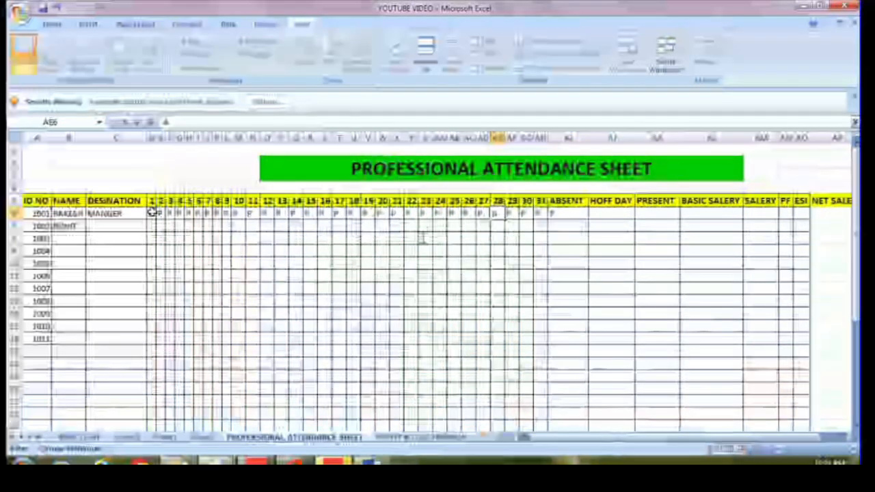
Copy the first employee's attendance row down to row 16 and clear the copied marks from the ABSENT column.
left_click_drag(152, 213, 552, 220)
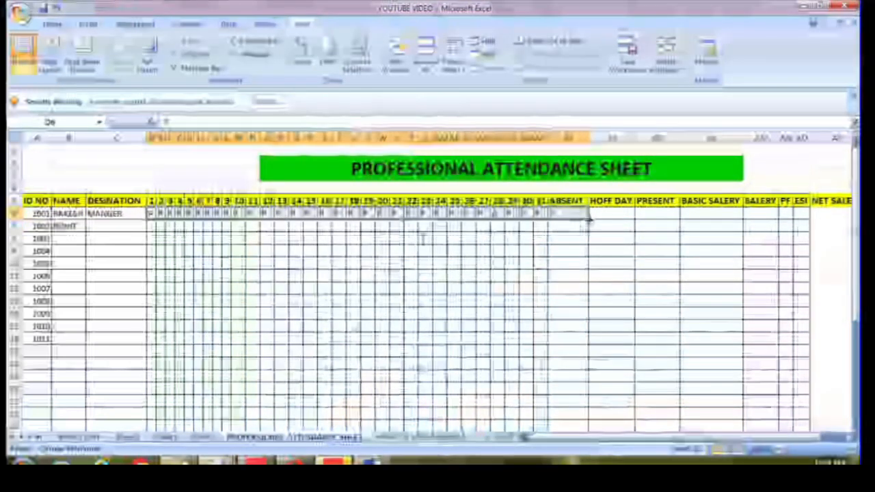
left_click_drag(590, 349, 586, 355)
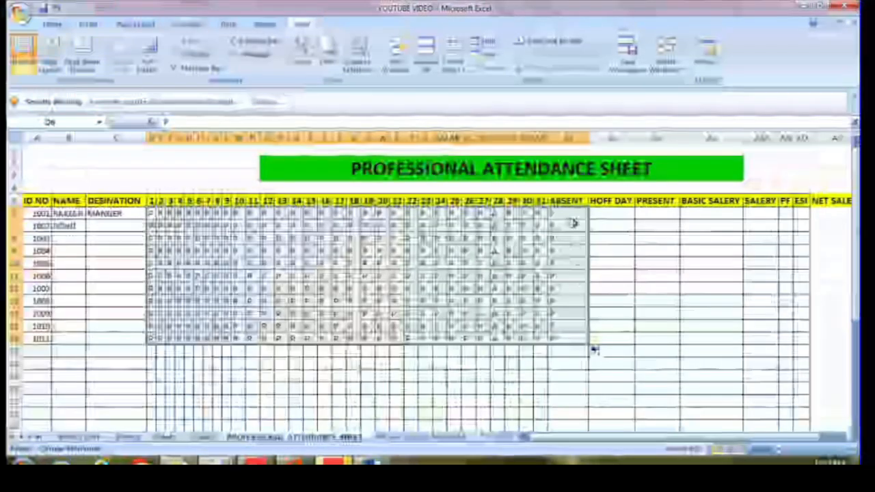
left_click_drag(567, 213, 581, 342)
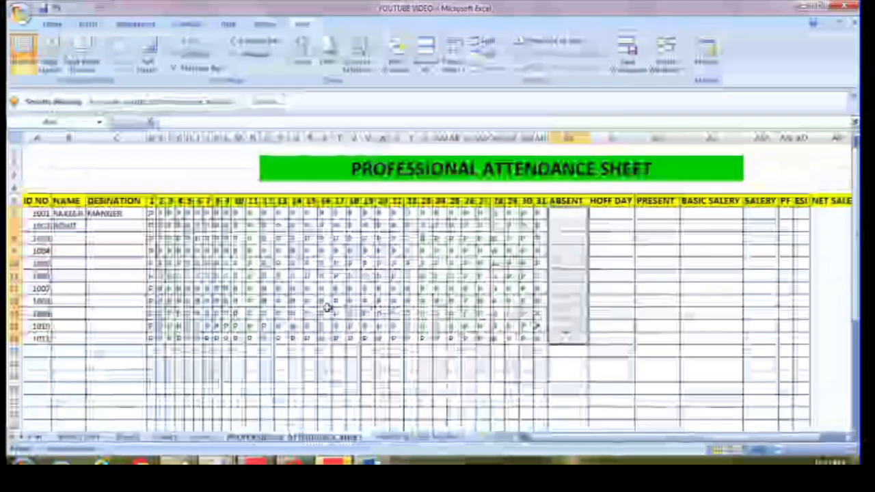
Mark the employee in row 12 as absent with A on days 11, 10 and 5.
left_click(279, 289)
key("Left")
key("Left")
key("Left")
key("Left")
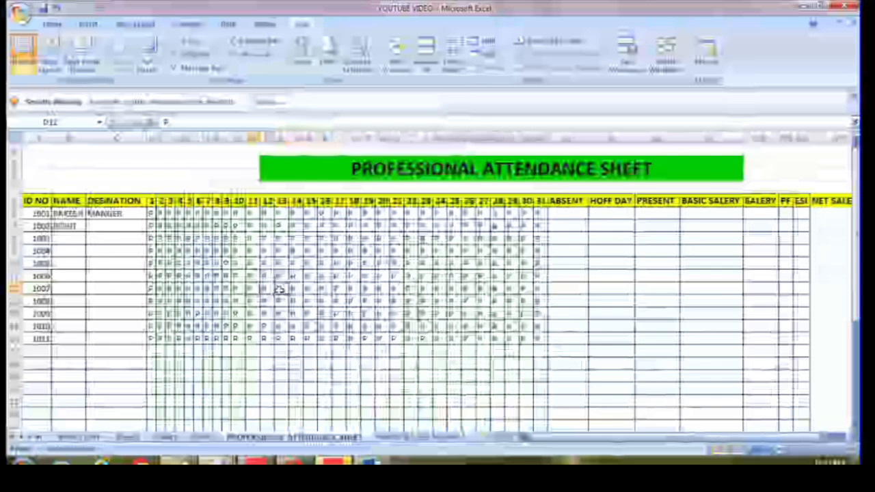
key("Left")
key("Left")
key("Left")
key("Left")
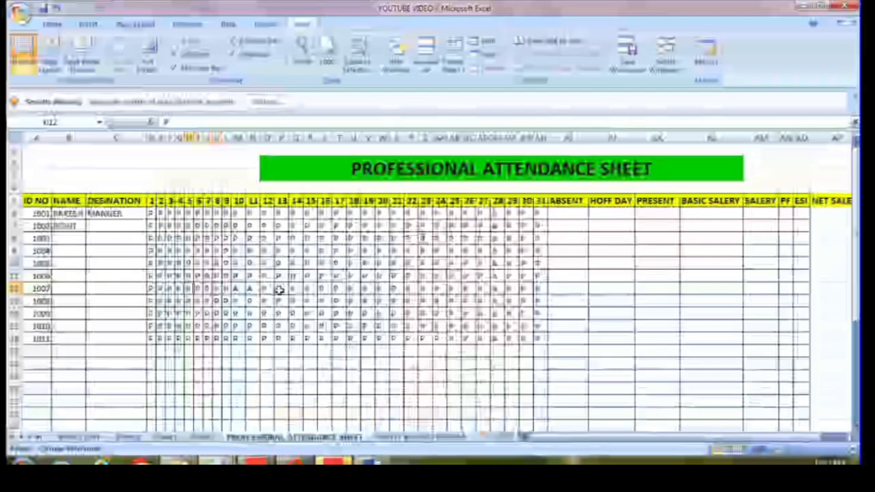
Mark the employee in row 9 as absent with A on day 5.
key("Up")
key("Up")
key("Up")
key("Up")
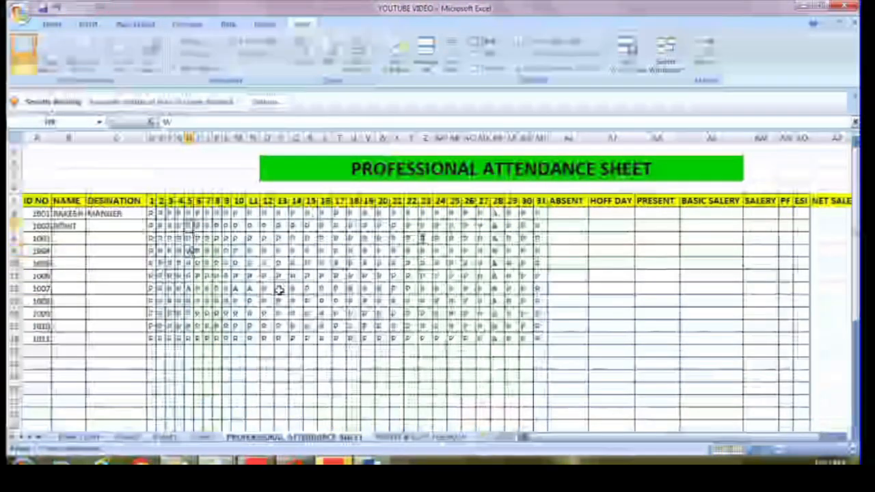
key("Up")
key("Up")
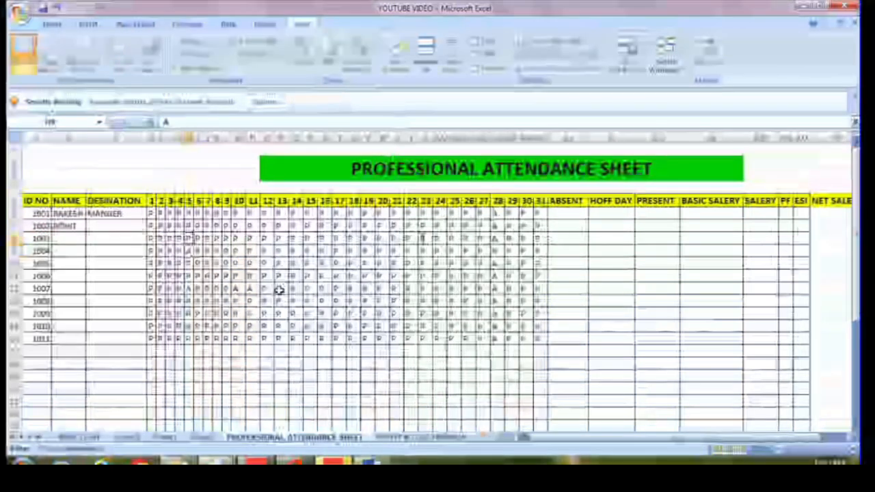
Mark the first employee in row 6 as absent with A on days 5, 7 and 8.
key("Right")
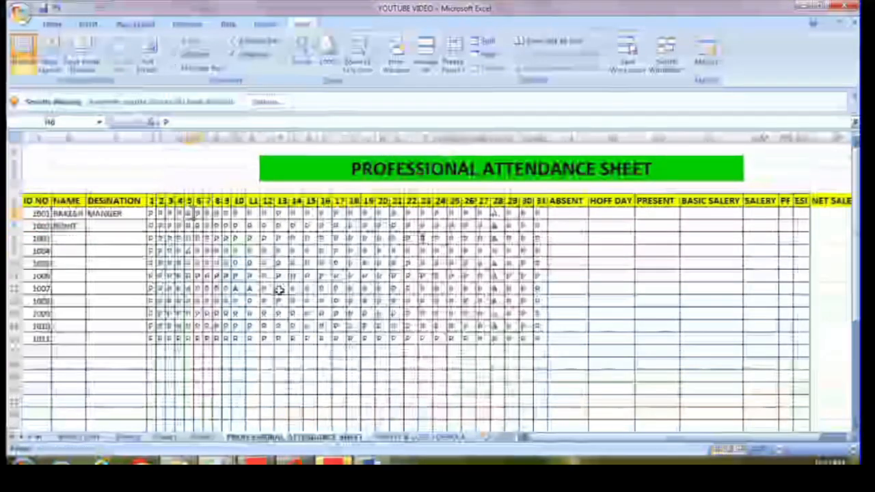
key("Right")
key("Right")
key("Right")
key("Right")
key("Right")
key("Right")
key("Right")
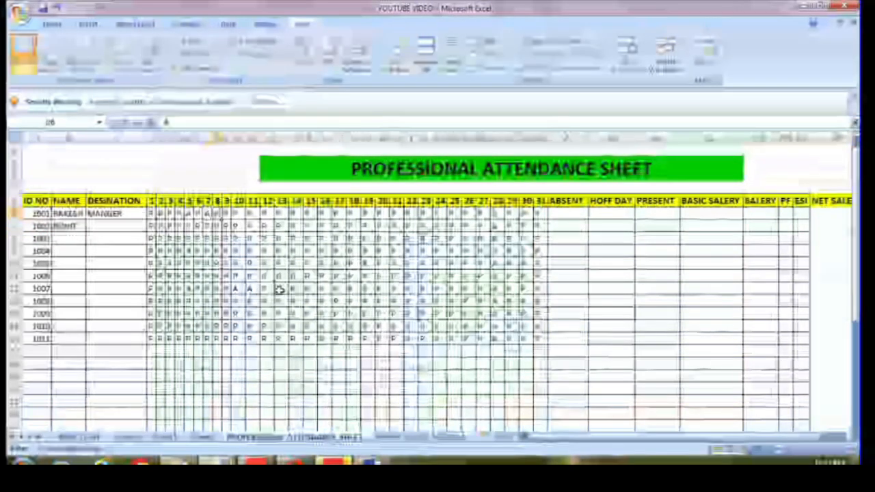
Mark the first employee as absent with A on days 14, 20 and 24.
key("Right")
key("Right")
key("Right")
key("Right")
key("Right")
key("Right")
key("Right")
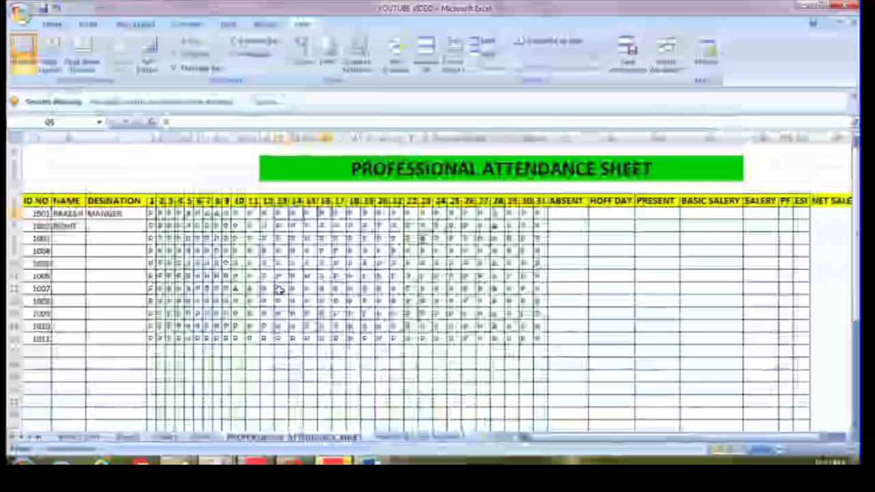
key("Right")
key("Right")
key("Right")
key("Right")
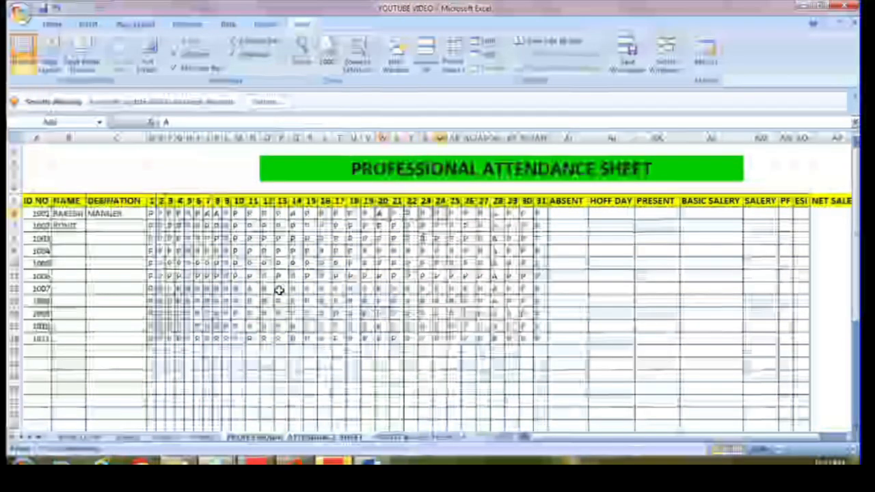
key("Down")
key("Down")
key("Down")
key("Down")
key("Down")
key("Down")
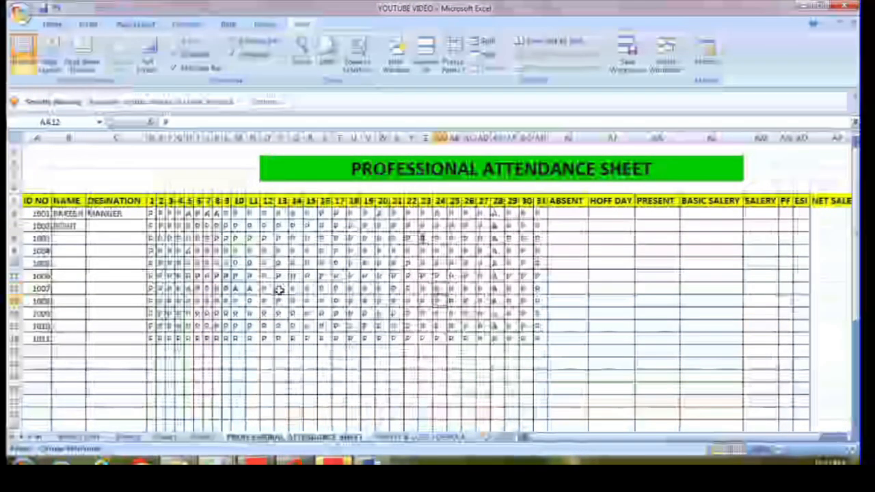
key("Left")
key("Left")
key("Left")
key("Left")
key("Left")
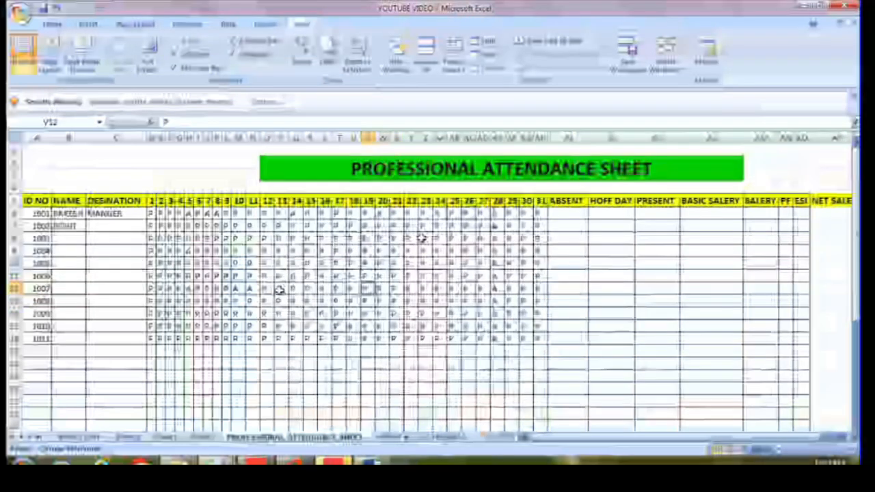
Change the first employee's attendance mark for day 17 to H for a half day.
key("Up")
key("Up")
key("Up")
key("Up")
key("Up")
key("Up")
key("Left")
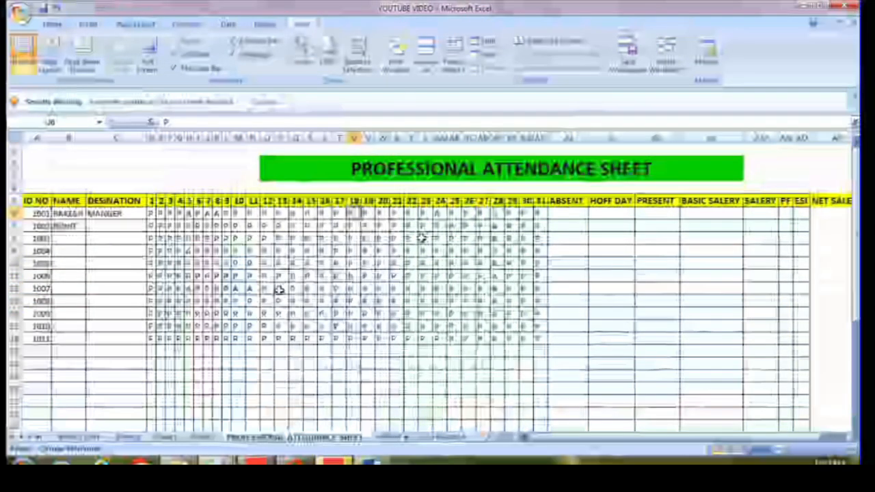
key("Left")
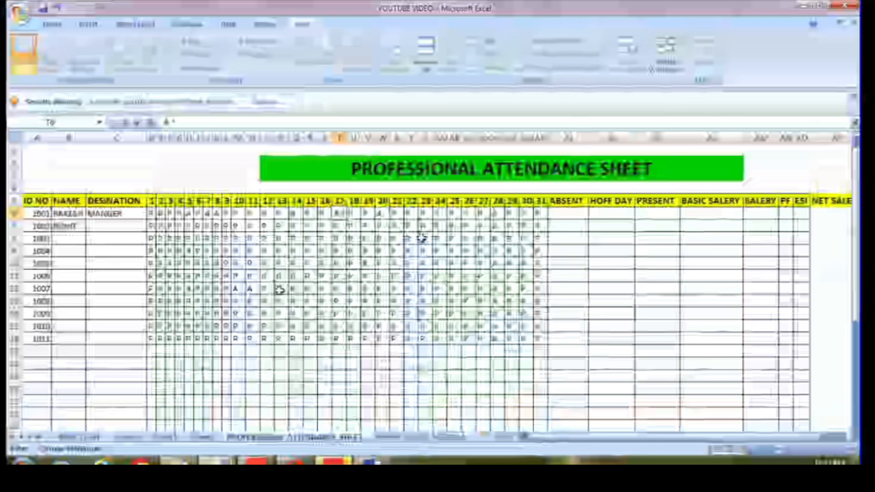
key("Left")
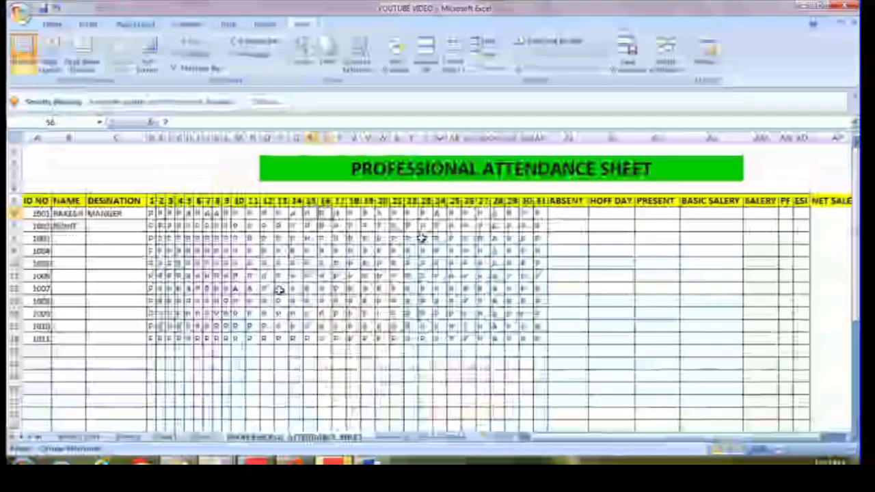
Change the first employee's attendance mark for day 3 to H.
key("Left")
key("Left")
key("Left")
key("Left")
key("Left")
key("Left")
key("Left")
key("Left")
key("Left")
key("Left")
key("Left")
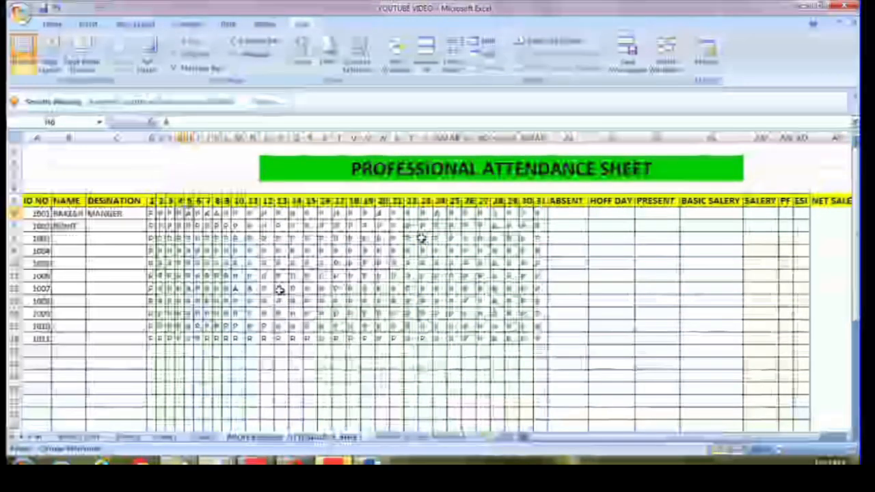
key("Right")
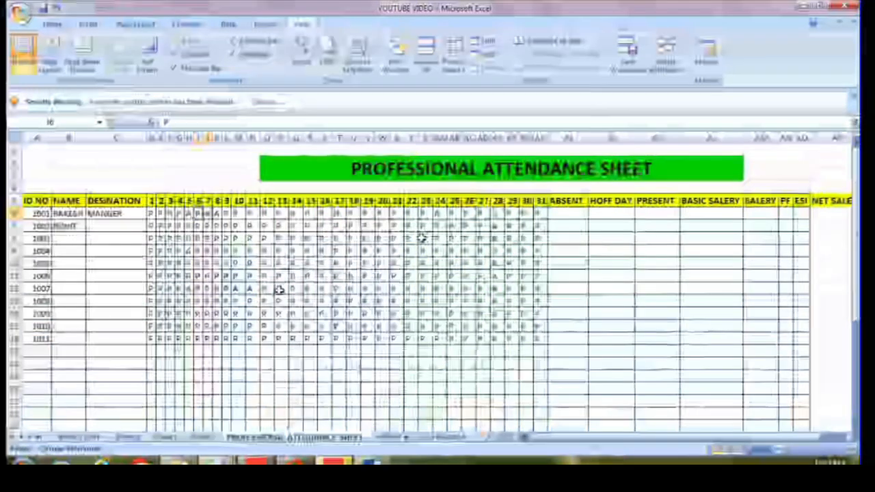
Change the first employee's attendance mark for day 22 to H.
key("Right")
key("Right")
key("Right")
key("Right")
key("Right")
key("Right")
key("Right")
key("Right")
key("Right")
key("Right")
key("Right")
key("Right")
key("Right")
key("Right")
key("Right")
key("Right")
key("Right")
key("Right")
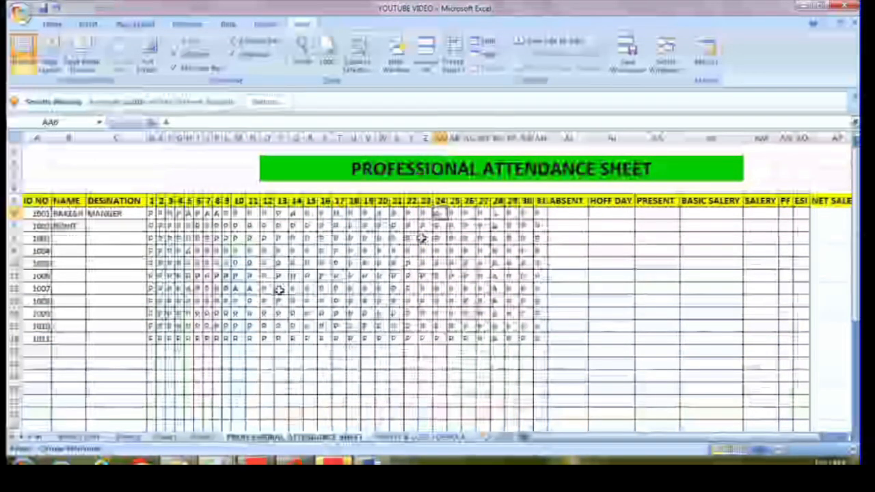
key("Left")
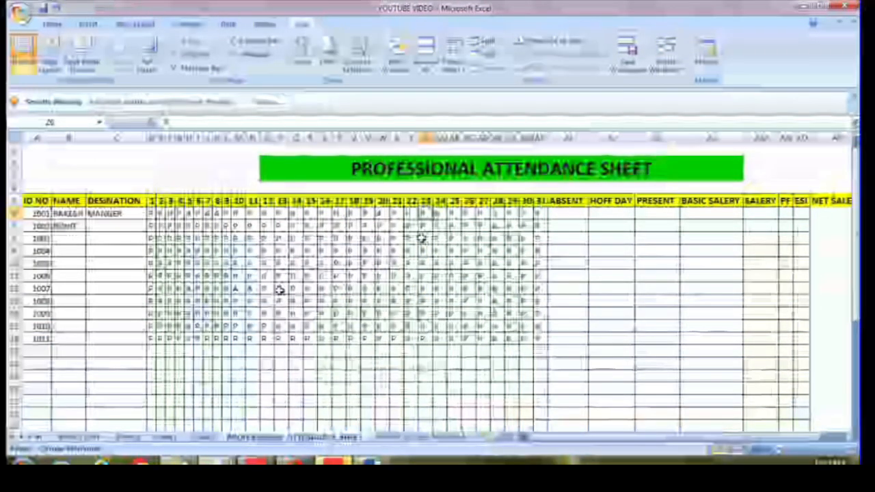
Count the first employee's absences in ABSENT cell AI6 with the formula =COUNTIF(D6:AH6,"A").
left_click(567, 214)
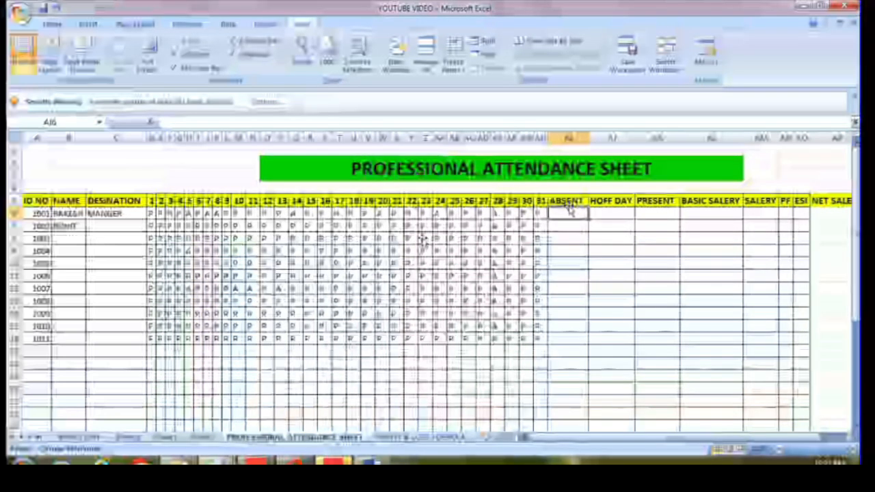
type("=")
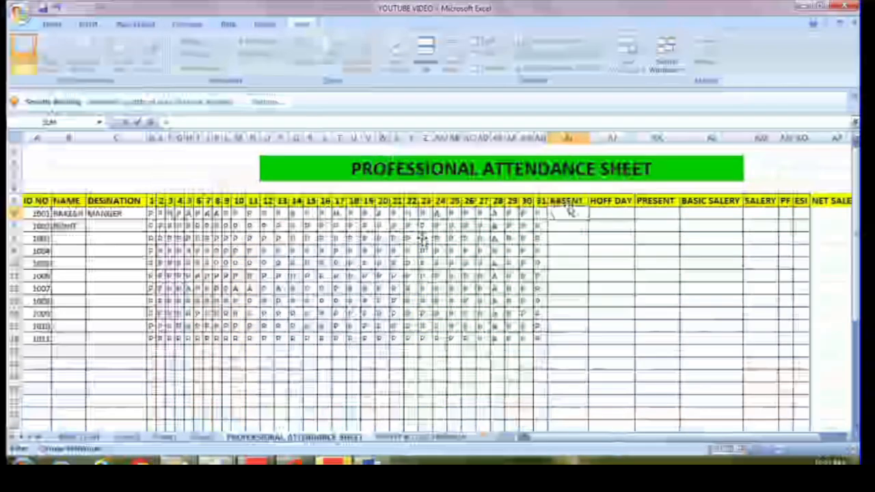
type("=COUNTIF(")
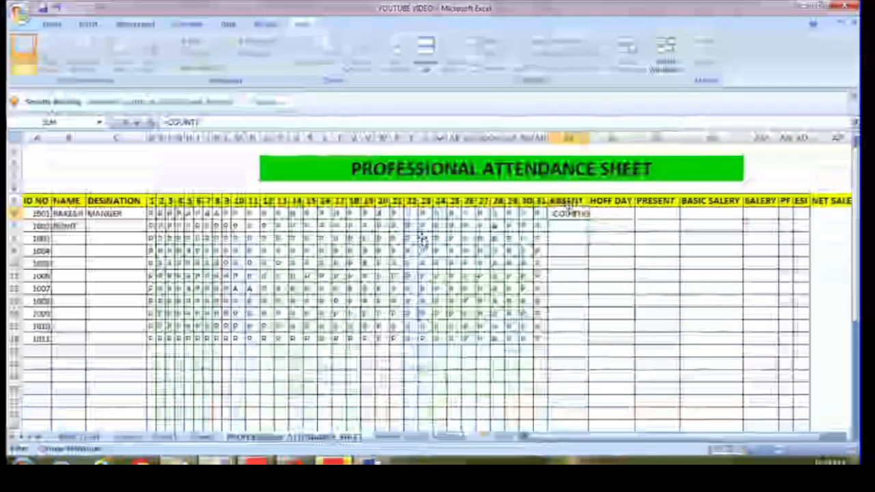
type("(")
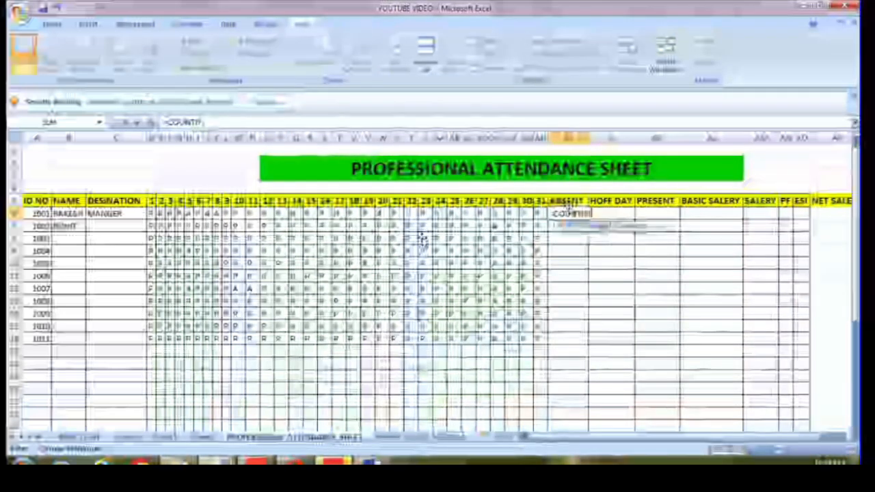
left_click(137, 212)
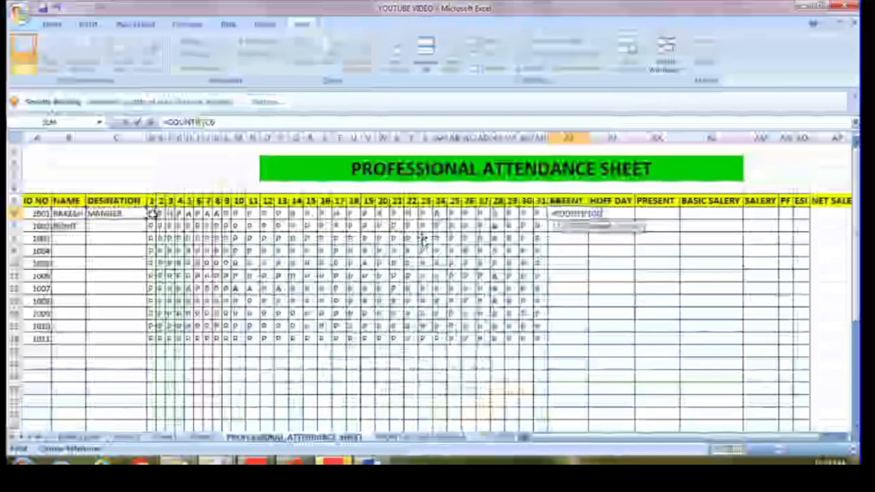
left_click_drag(152, 213, 536, 213)
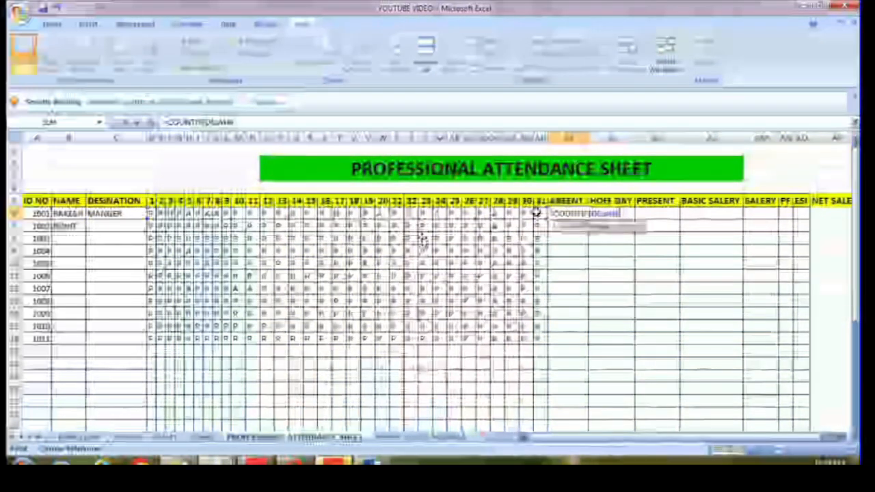
type(",\"A")
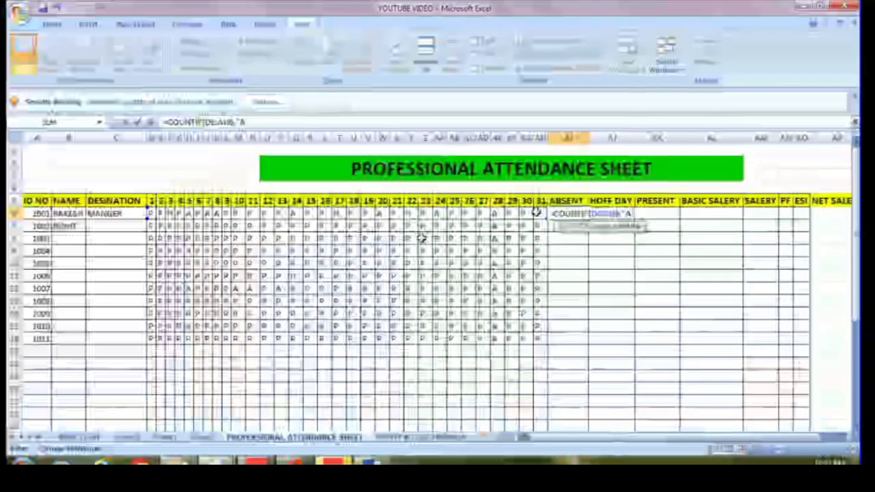
type("\"")
key("Return")
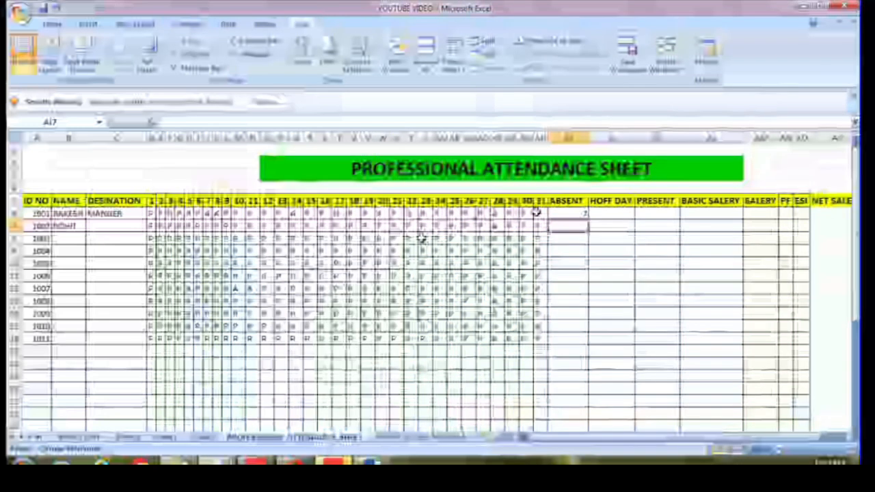
Calculate the first employee's half days in HOFF DAY cell AJ6 with the formula =COUNTIF(D6:AH6,"H")/2.
left_click(625, 211)
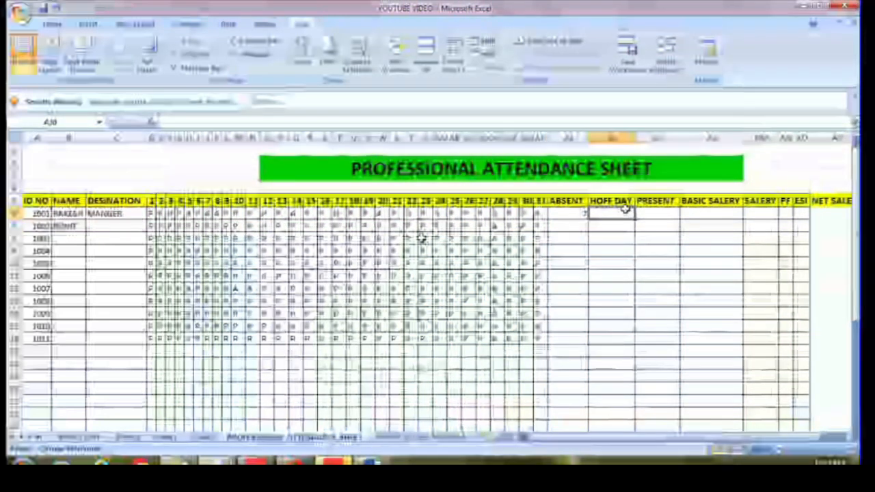
type("=")
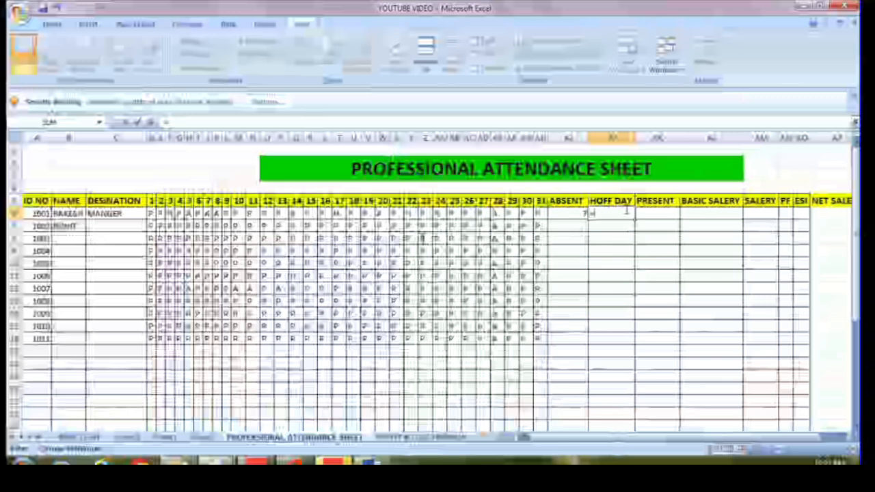
type("COUNTIF(")
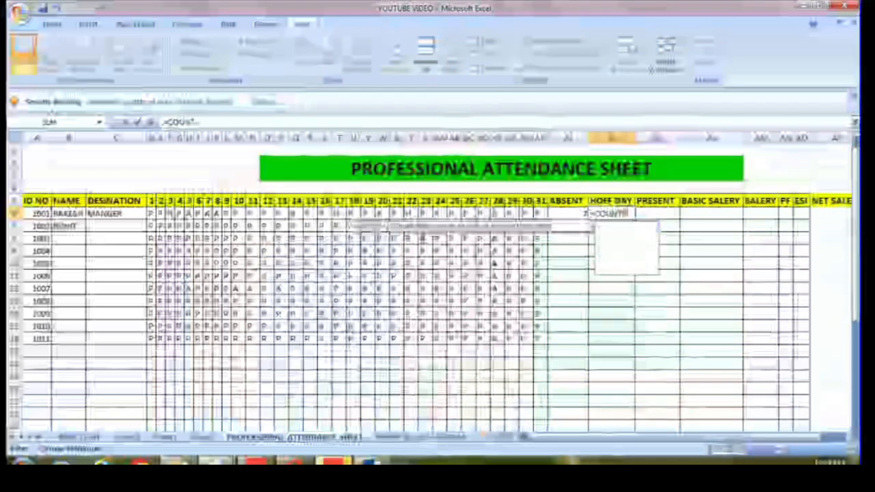
type("IF(")
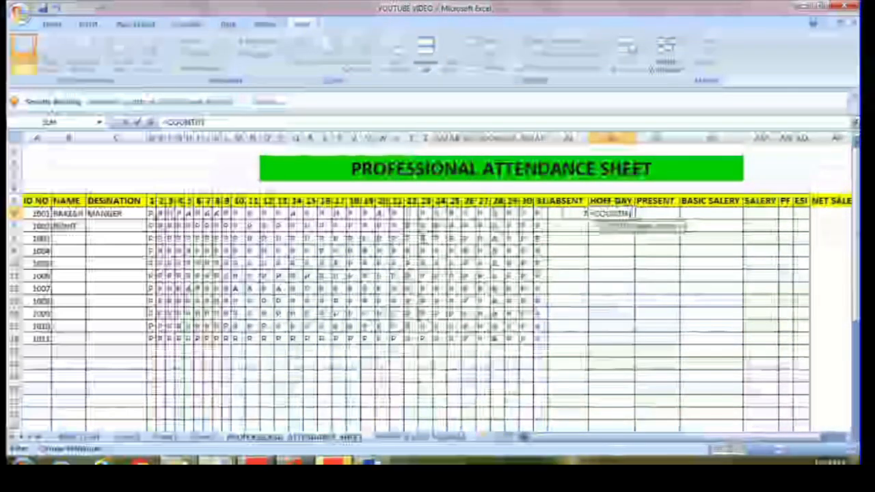
left_click_drag(149, 214, 540, 218)
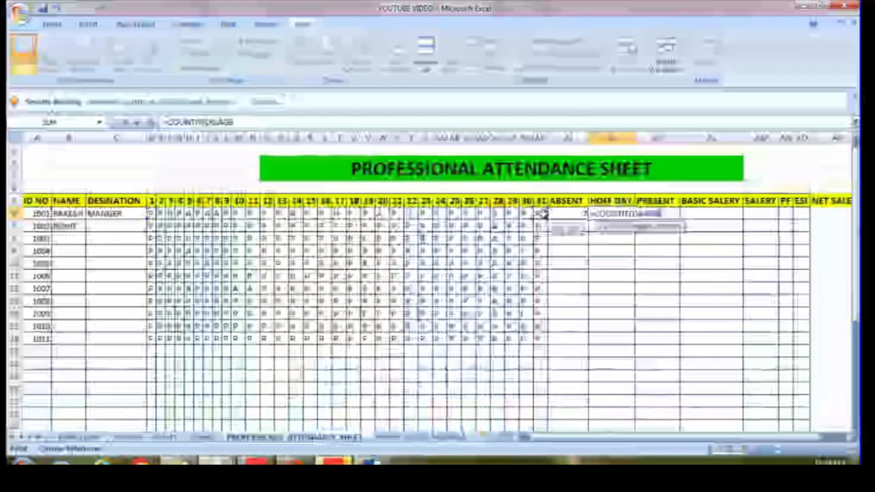
type(",\"A\"")
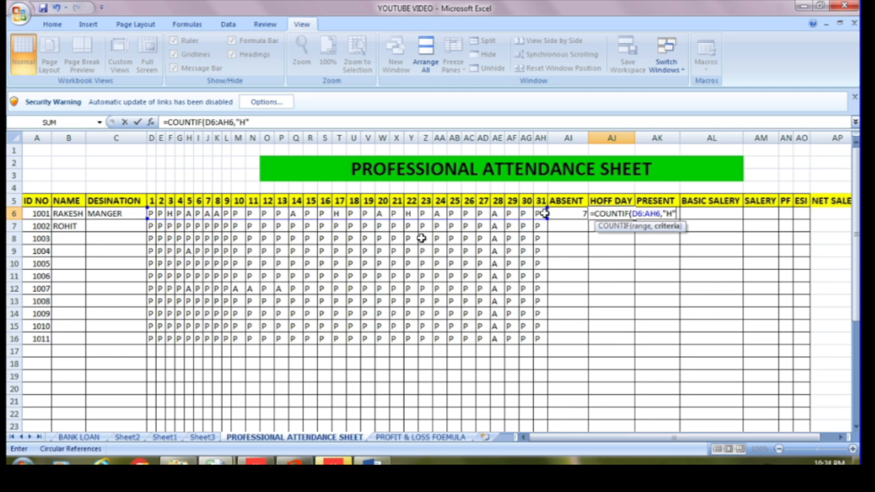
type(")/")
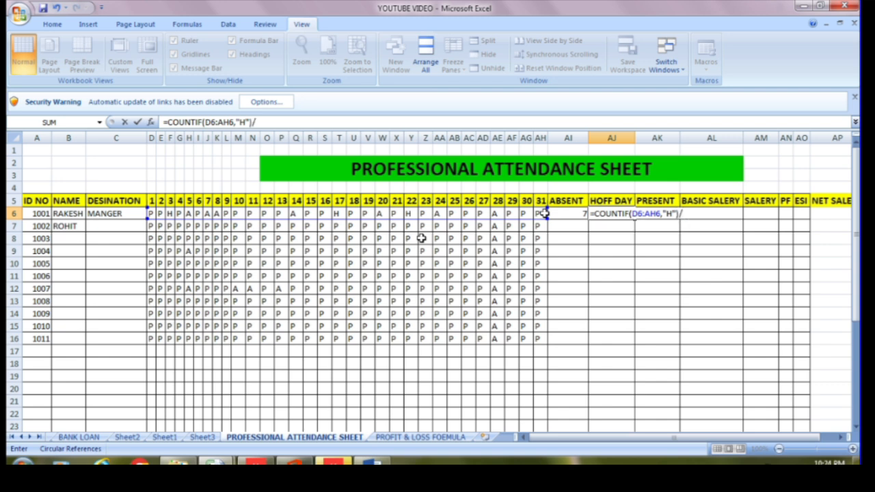
type("2")
key("Return")
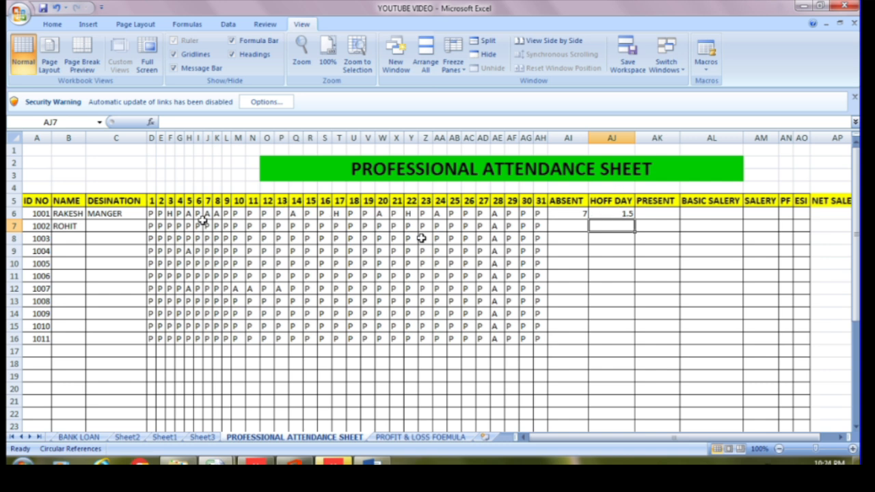
Change the first employee's attendance mark for day 12 to H.
left_click(264, 214)
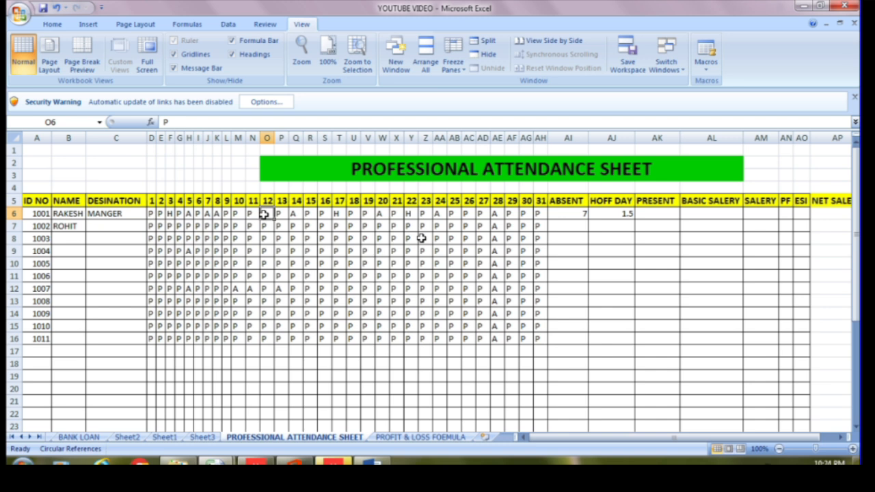
type("H")
left_click(309, 263)
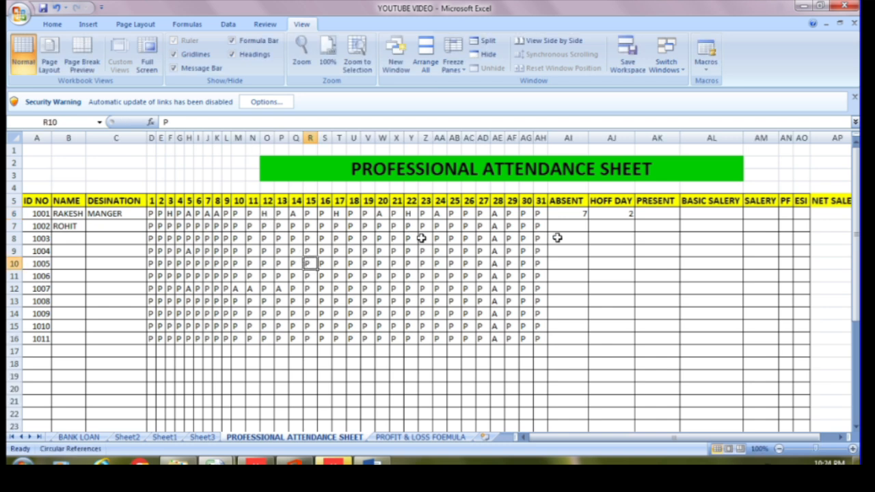
Remove the division by 2 from the HOFF DAY formula in AJ6, leaving =COUNTIF(D6:AH6,"H").
left_click(602, 213)
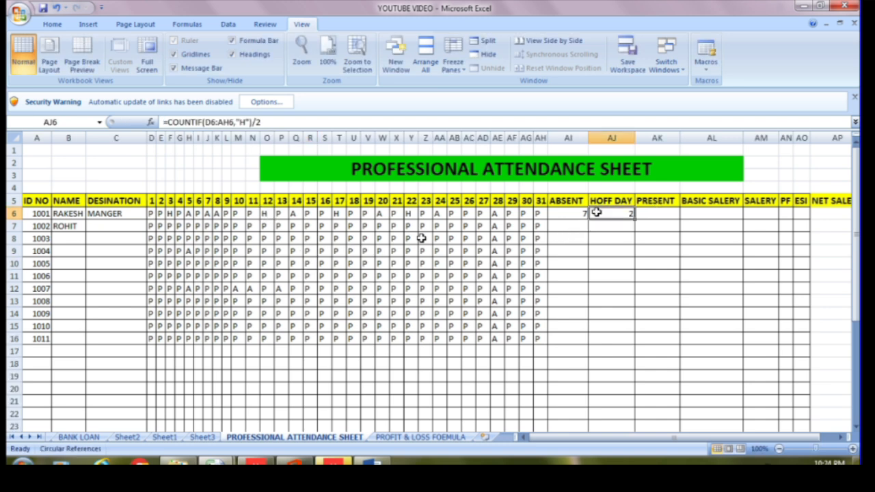
left_click(275, 123)
key("BackSpace")
key("BackSpace")
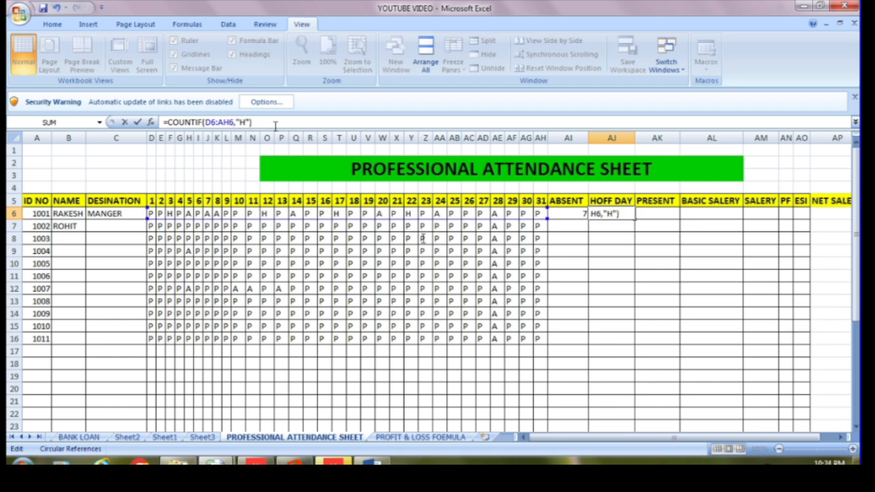
key("Return")
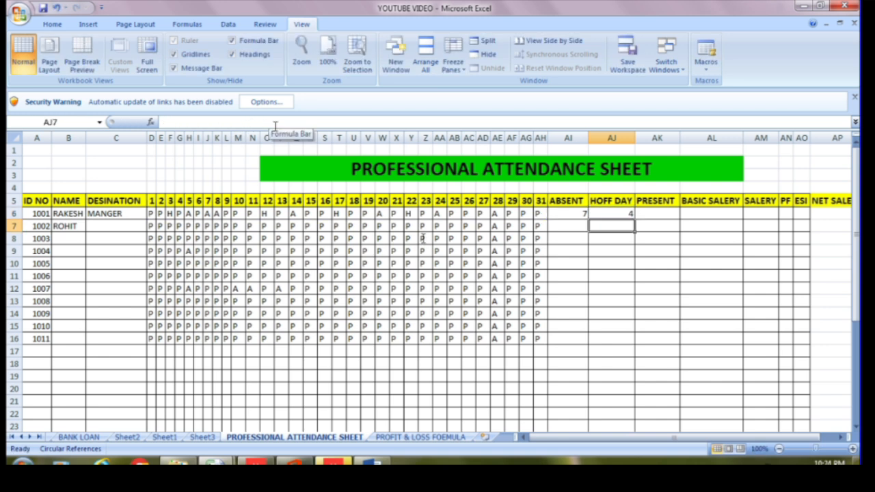
left_click(612, 214)
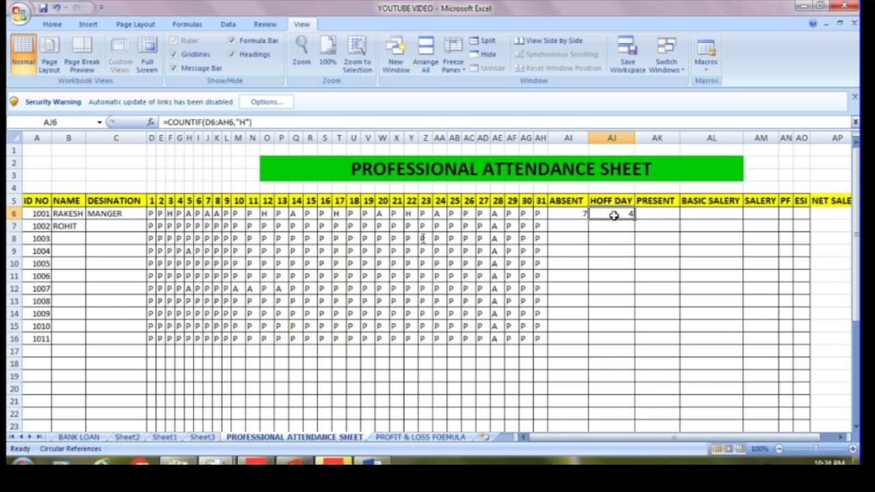
Divide the half-day count in HOFF DAY cell AJ6 by 2, making the formula =COUNTIF(D6:AH6,"H")/2.
left_click(254, 123)
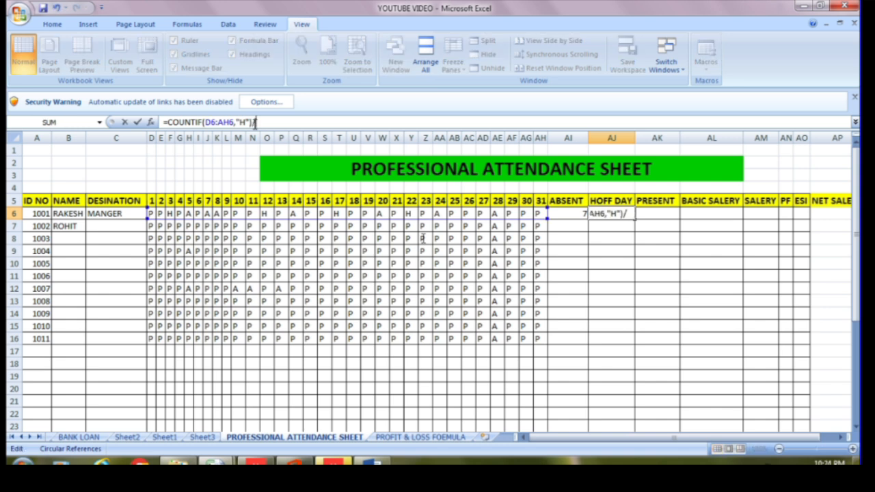
type("/2")
key("Return")
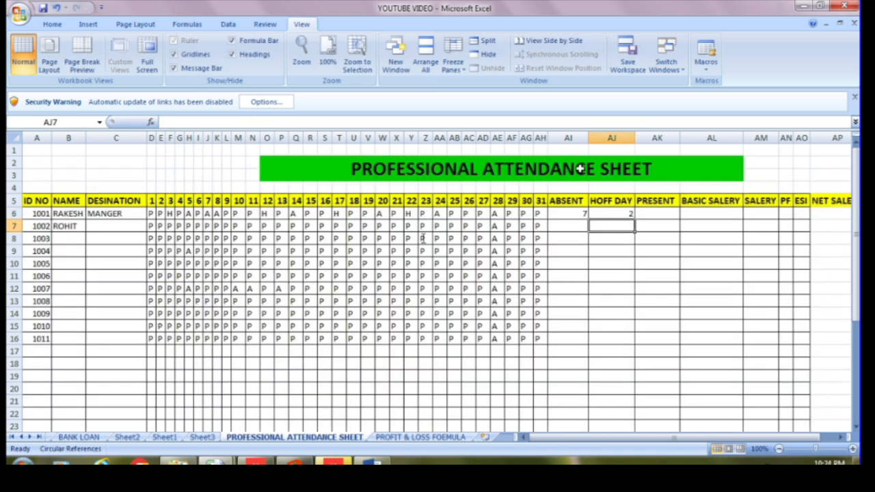
Try to calculate the first employee's present days in PRESENT cell AK6 with the formula =COUNTIF(31-AI6)+AJ6.
left_click(661, 212)
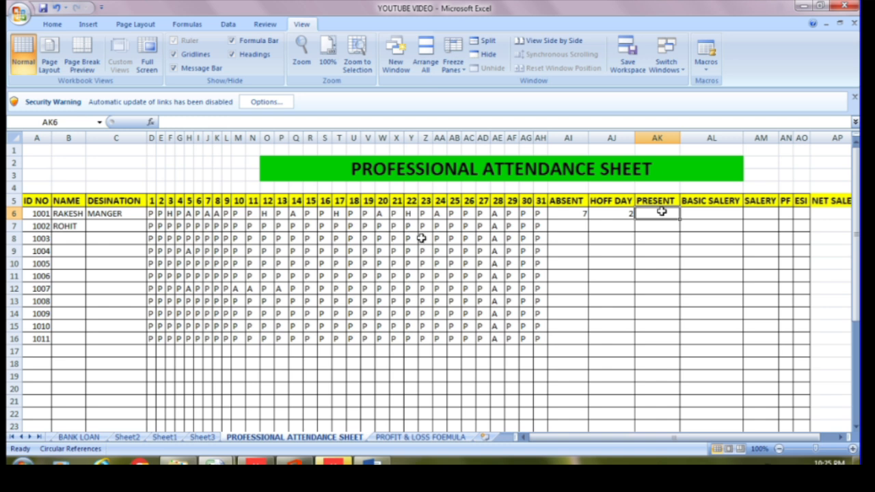
type("=")
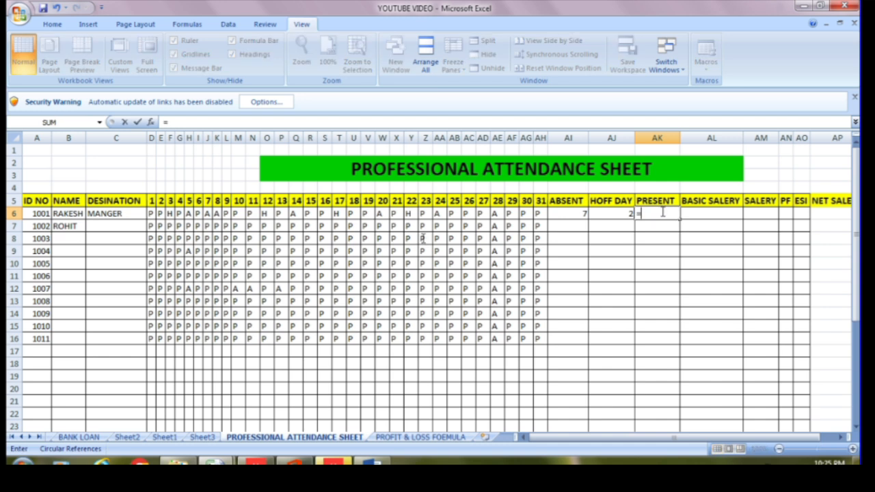
type("C")
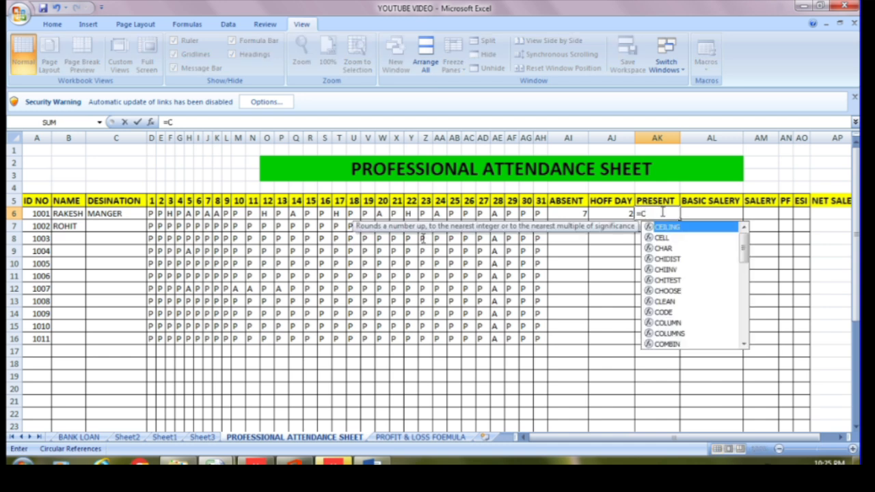
type("OU")
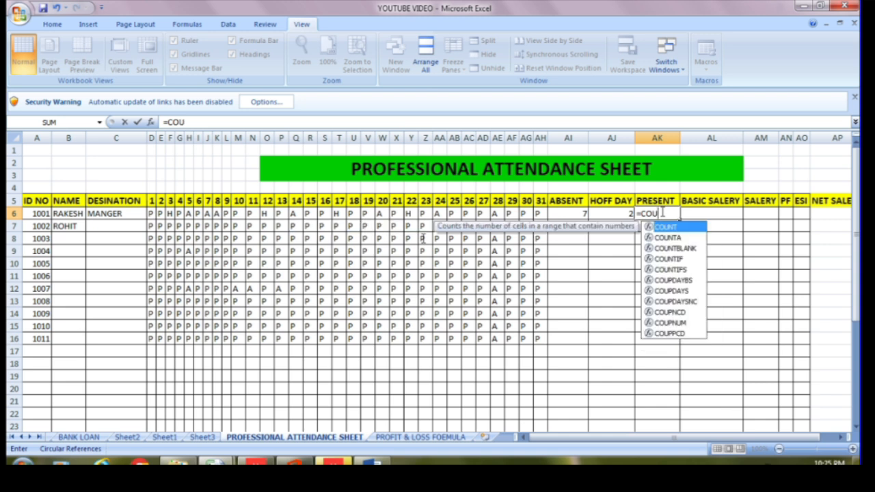
type("NTIF")
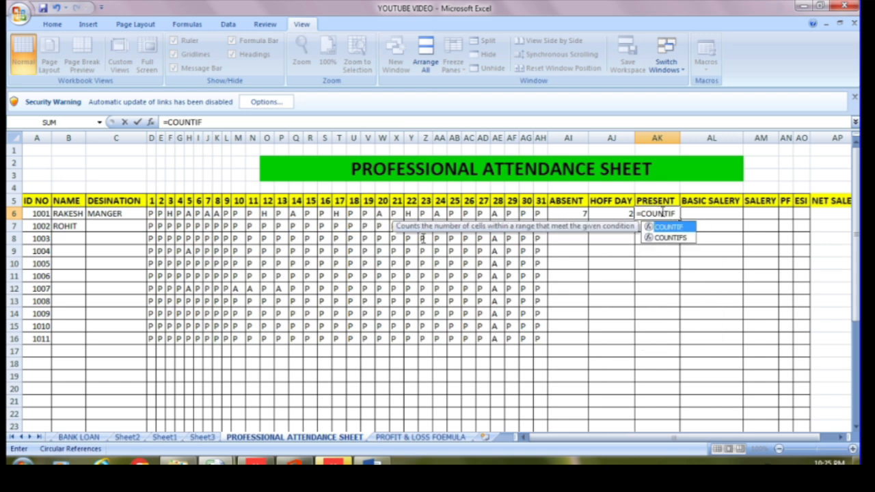
type("(")
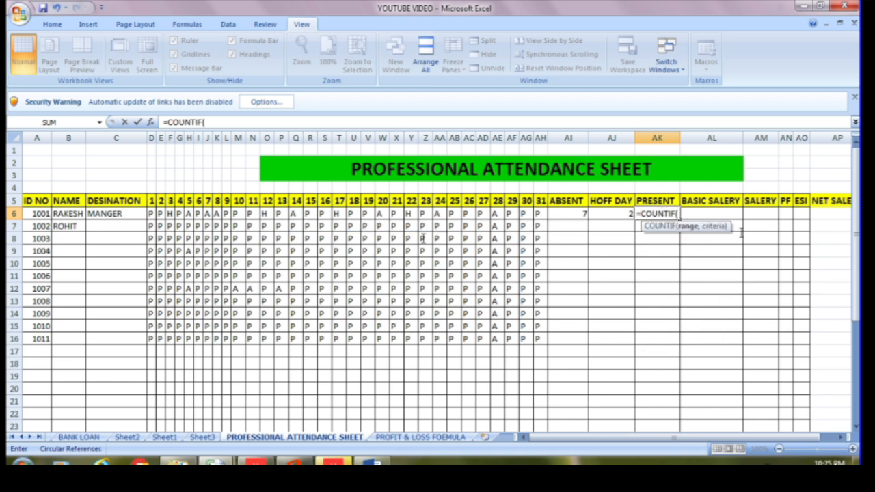
left_click_drag(740, 233, 766, 239)
key("BackSpace")
type("31")
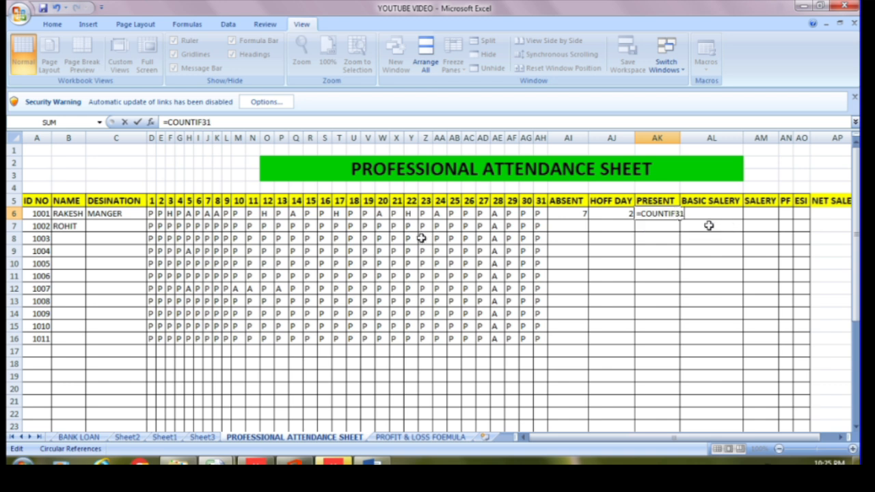
key("BackSpace")
key("BackSpace")
double_click(663, 226)
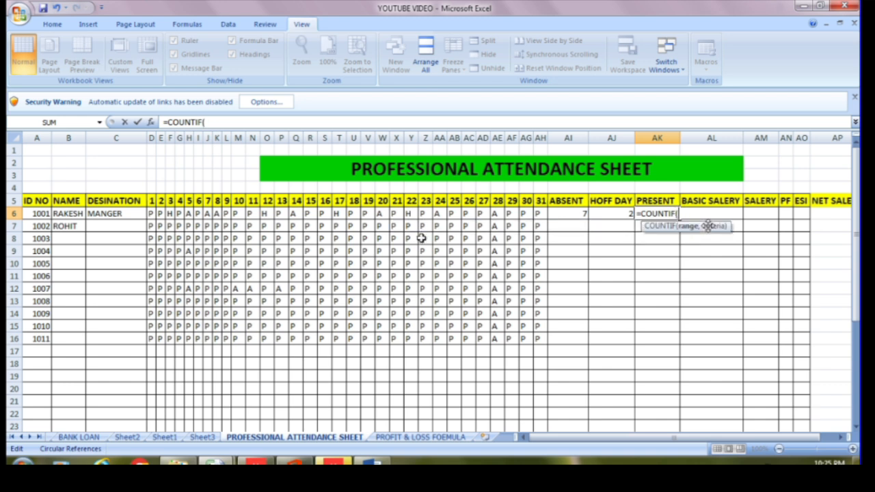
type("31-")
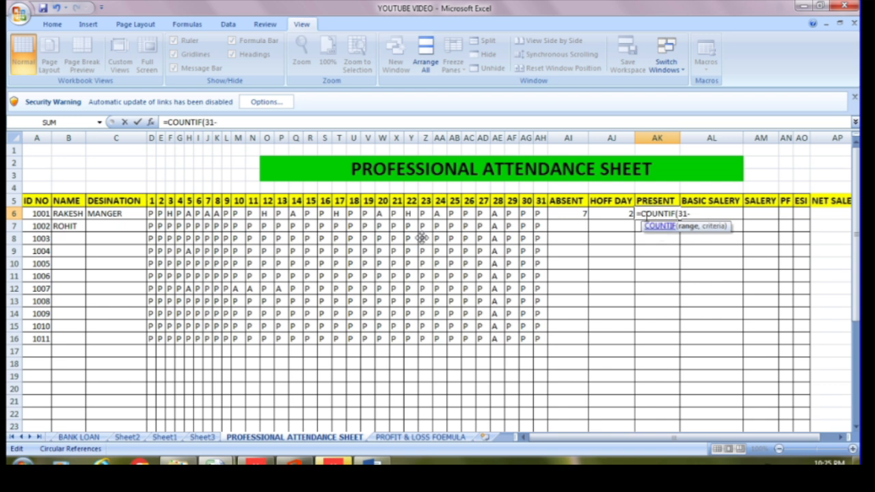
left_click(580, 213)
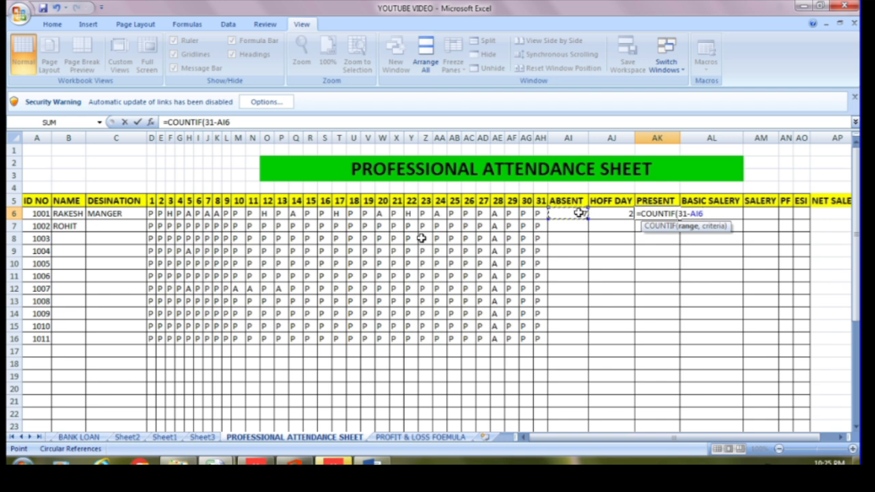
type(")")
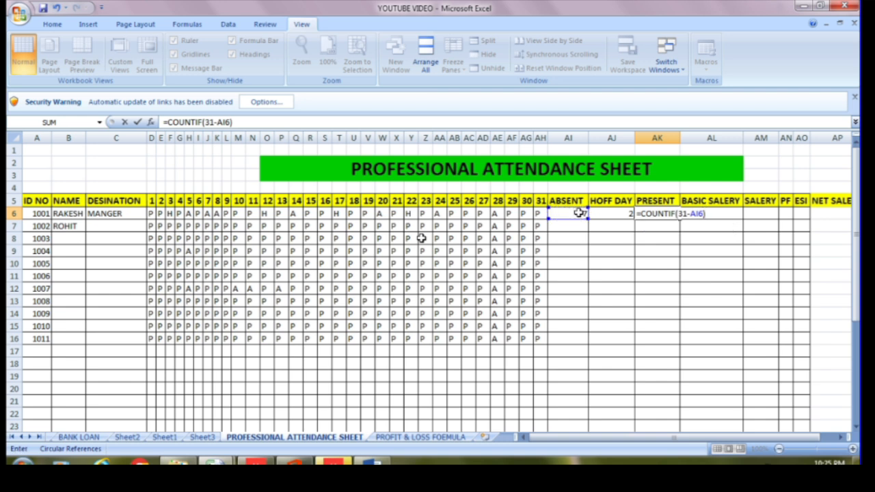
type("+")
left_click(619, 213)
key("Return")
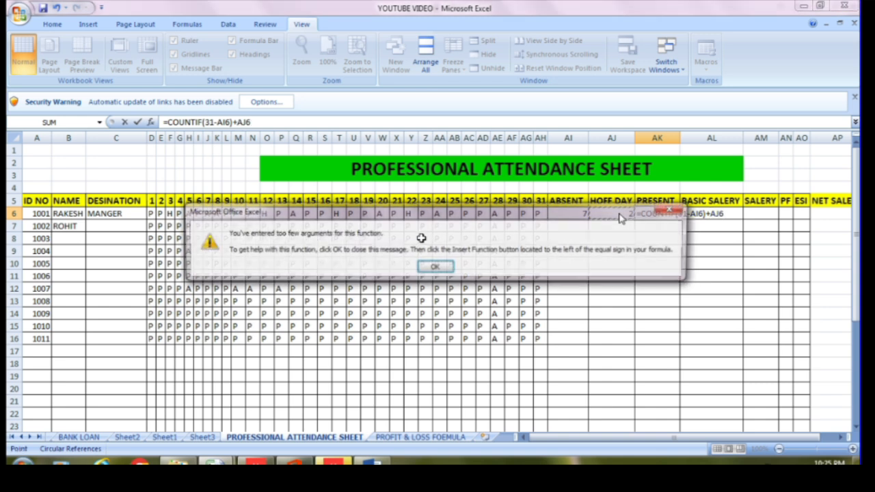
key("Return")
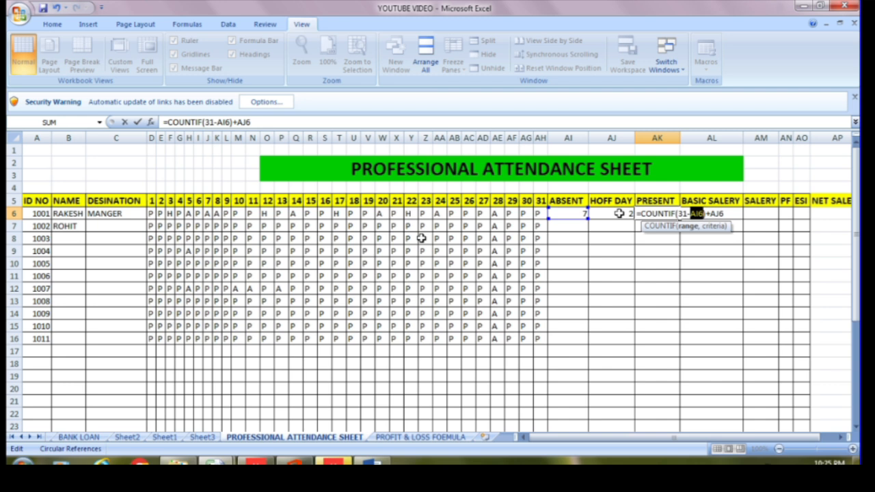
Try the PRESENT formula in AK6 without the half-day term, as =COUNTIF(31-AI6).
left_click(729, 214)
key("BackSpace")
key("BackSpace")
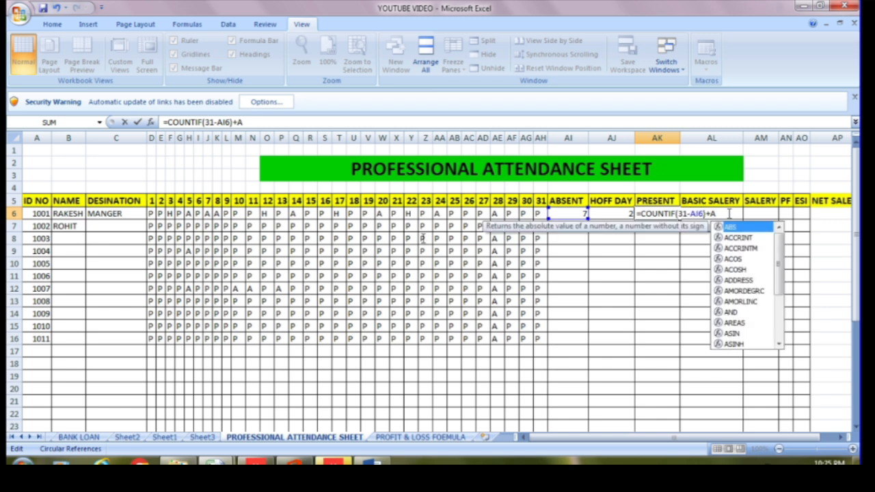
key("Escape")
key("BackSpace")
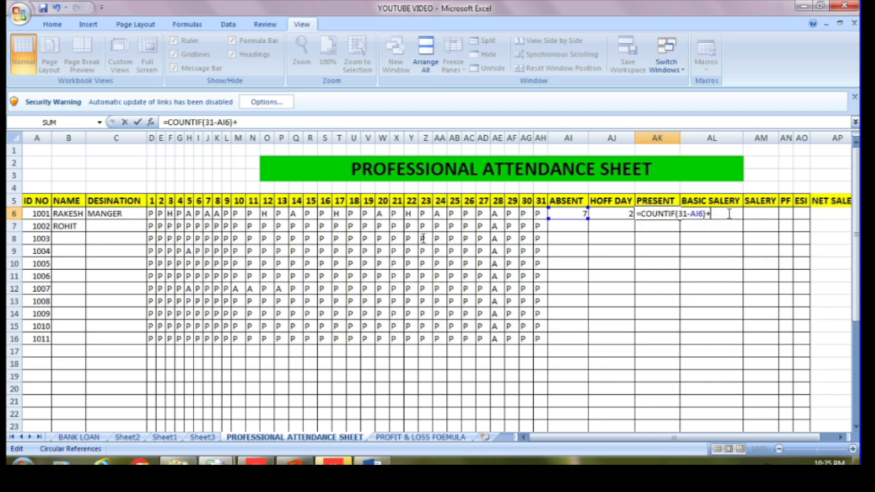
key("BackSpace")
key("Return")
key("Return")
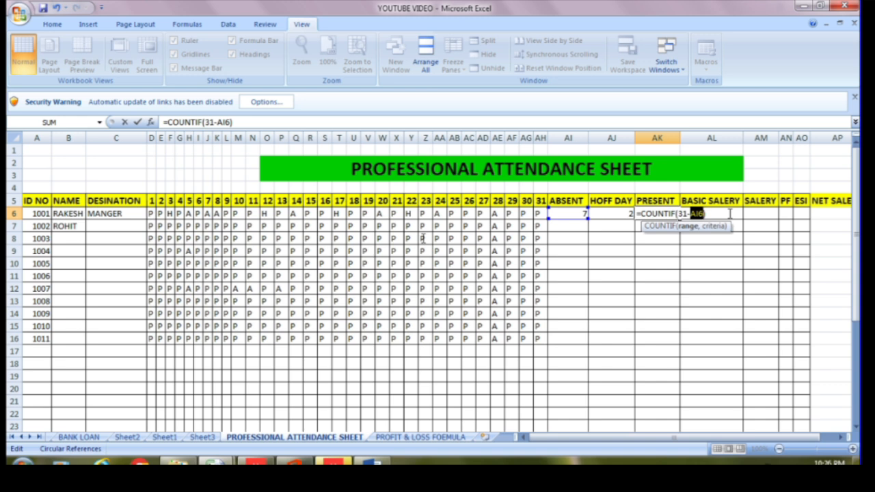
Try subtracting the half days in the PRESENT formula in AK6, as =COUNTIF(31-AI6)-AJ6.
left_click(730, 214)
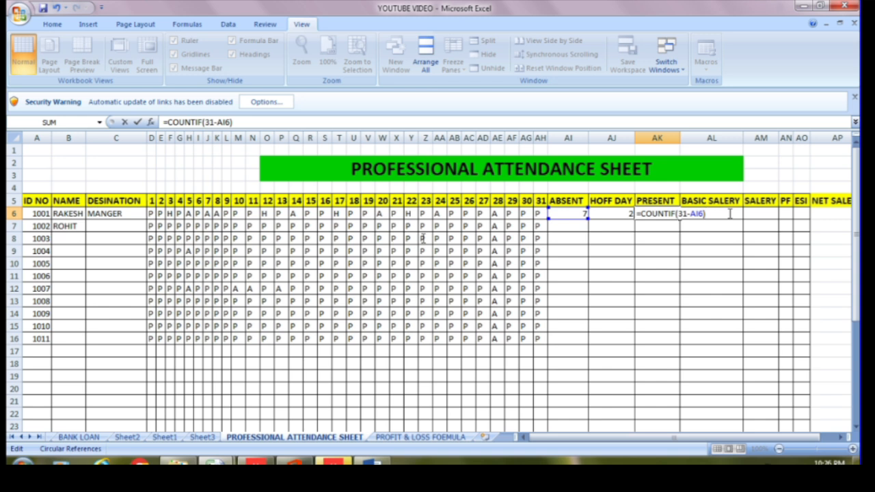
type("-")
left_click(616, 213)
key("Return")
key("Return")
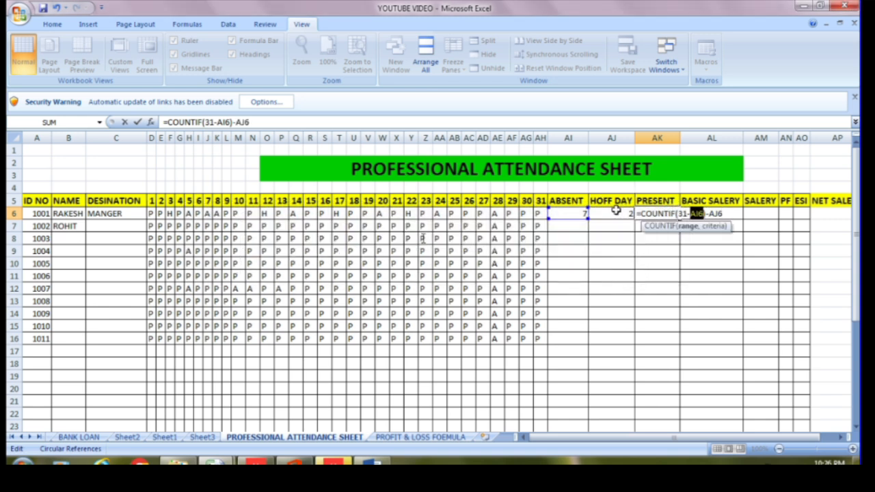
Replace the PRESENT formula in AK6 with =COUNTIF(D6:AH6,"A")+AJ6.
left_click(730, 214)
key("BackSpace")
key("BackSpace")
key("BackSpace")
key("BackSpace")
key("BackSpace")
key("BackSpace")
key("BackSpace")
key("BackSpace")
key("BackSpace")
key("BackSpace")
key("BackSpace")
key("BackSpace")
key("BackSpace")
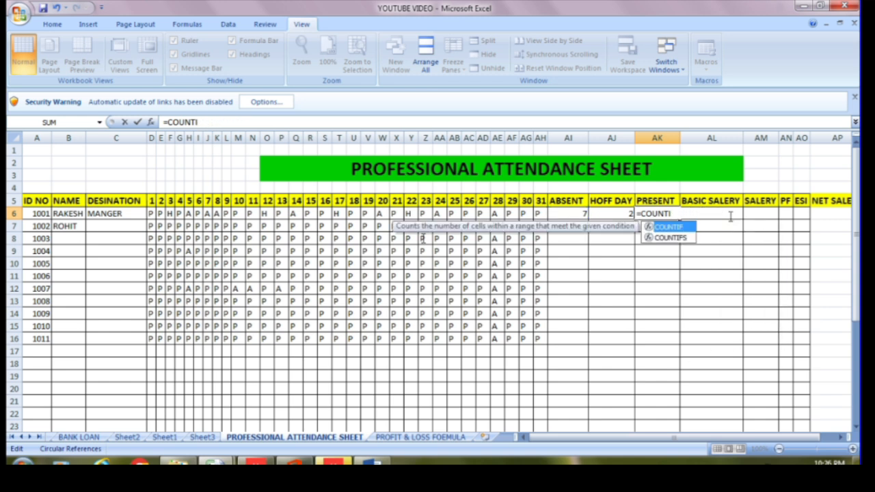
type("F(")
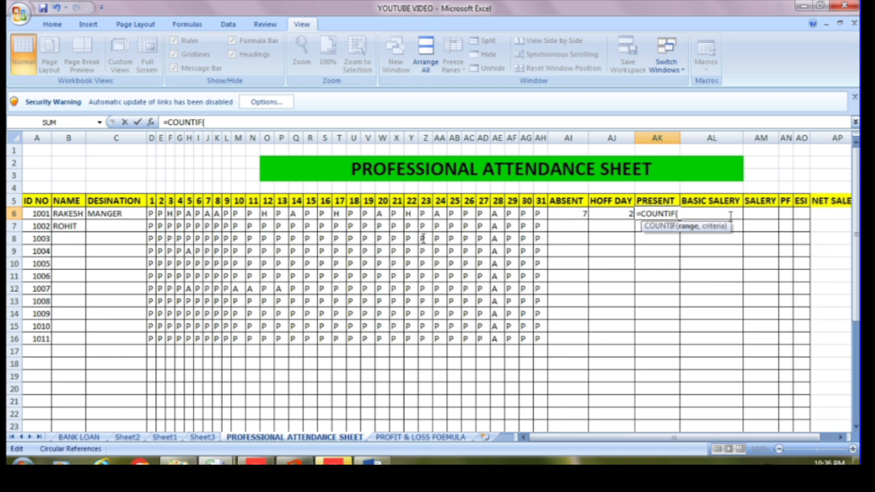
left_click_drag(152, 213, 536, 214)
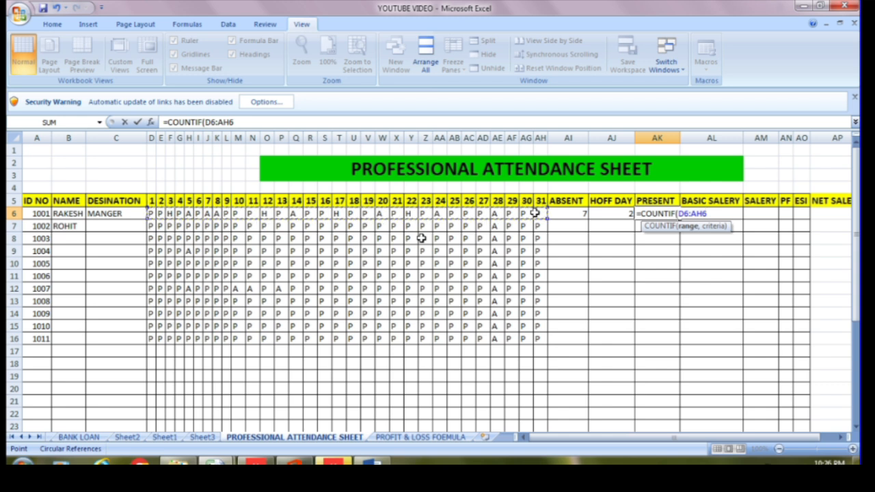
type(",")
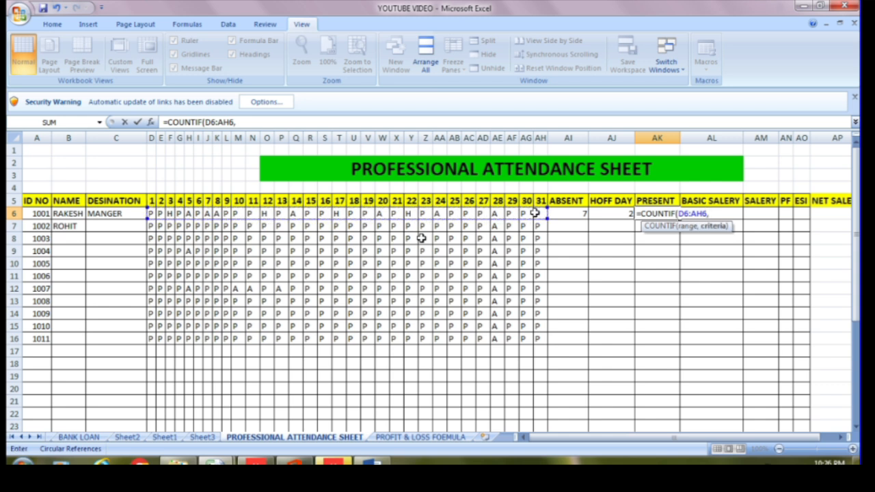
type("\"A\")+")
left_click(627, 214)
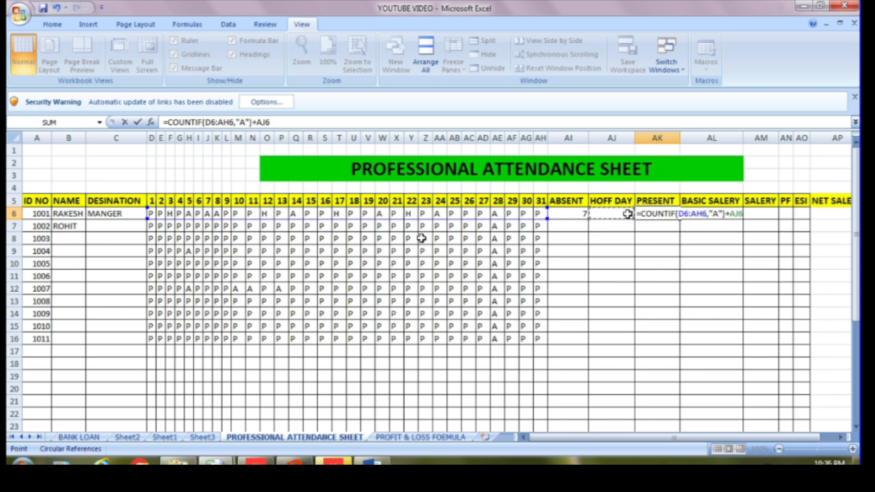
key("Return")
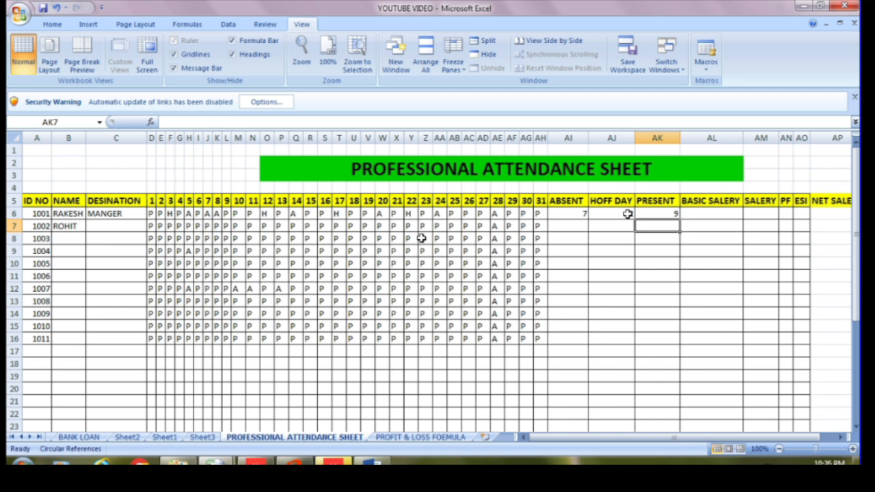
Change the counted mark in the PRESENT formula in AK6 to "P", making it =COUNTIF(D6:AH6,"P")+AJ6.
left_click(663, 213)
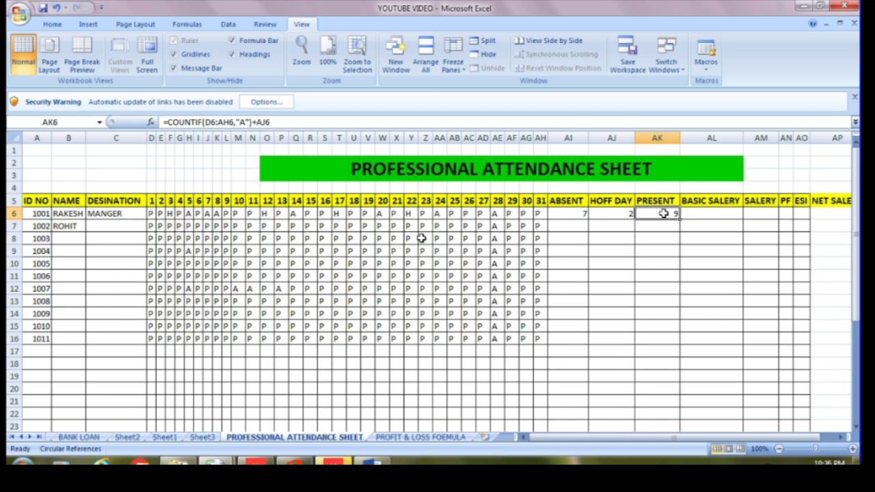
key("Delete")
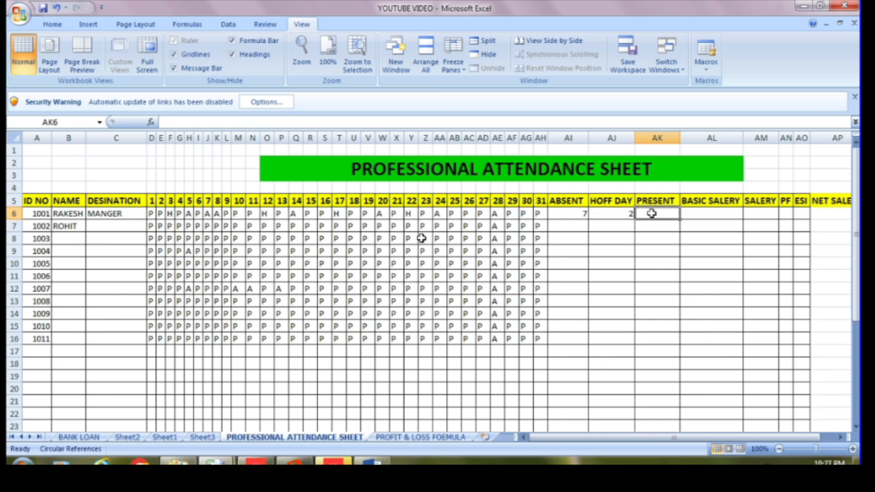
key("ctrl+z")
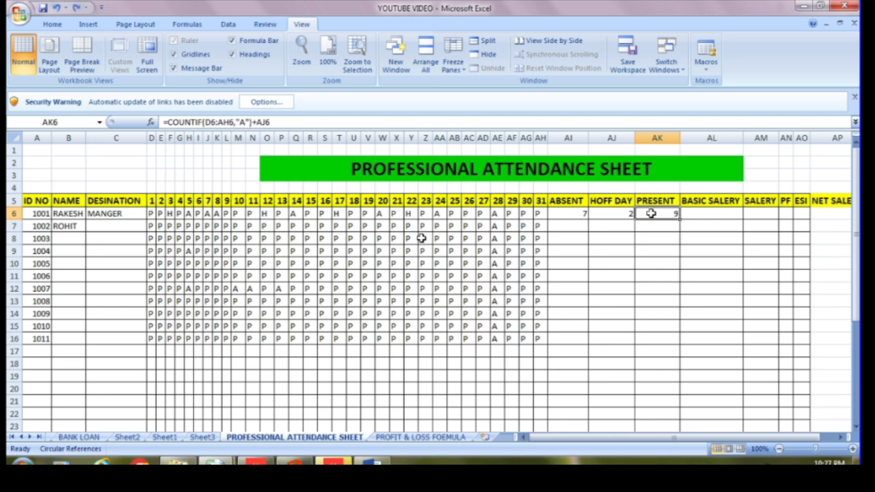
left_click(245, 122)
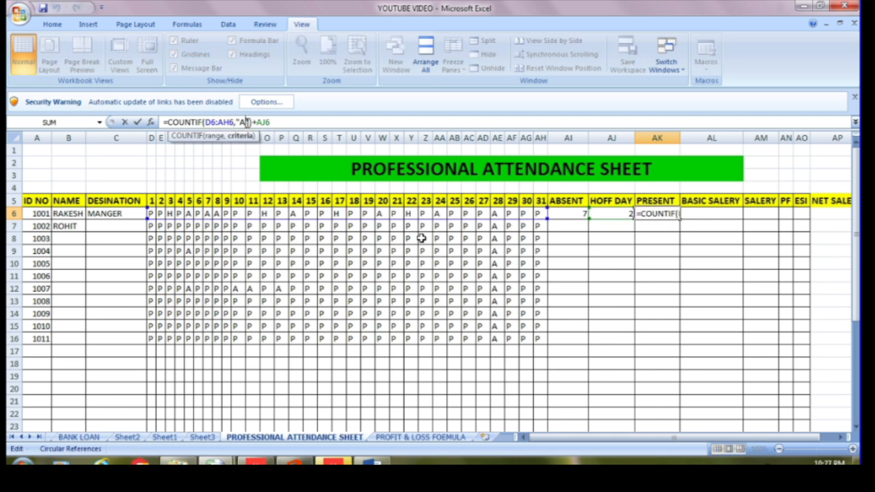
key("BackSpace")
type("P")
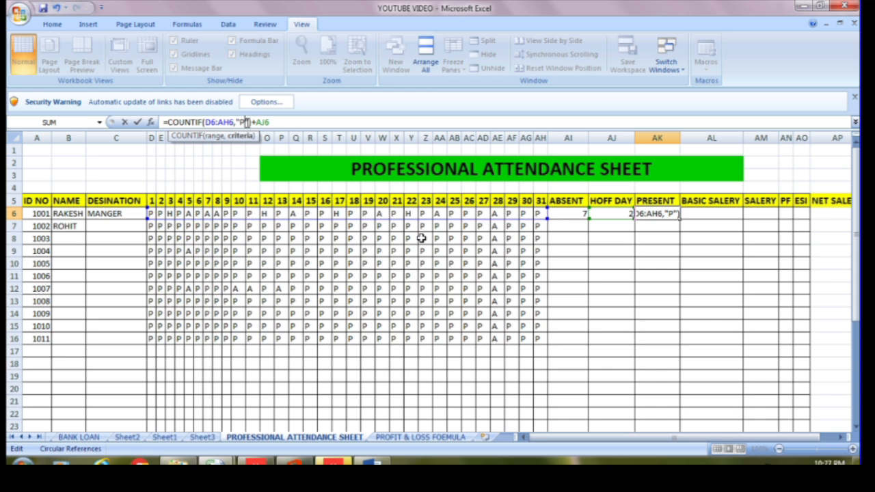
key("Return")
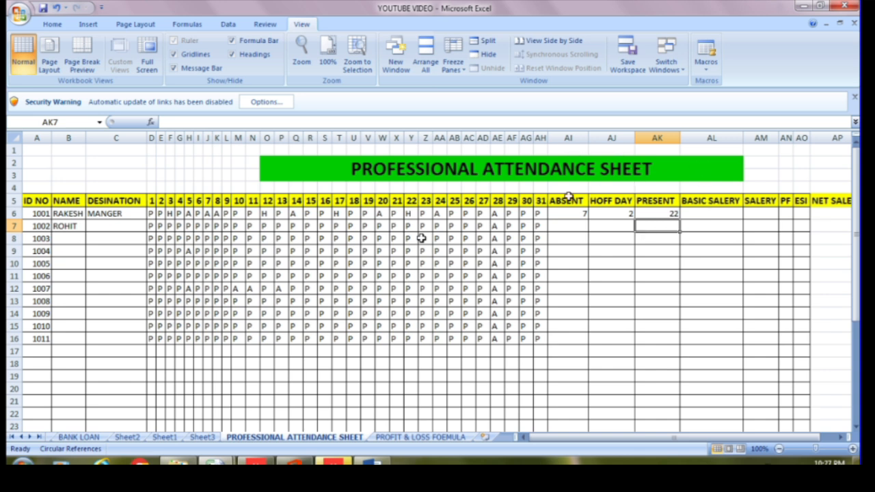
Enter 15000 as the first employee's basic salary in BASIC SALERY cell AL6.
left_click(189, 175)
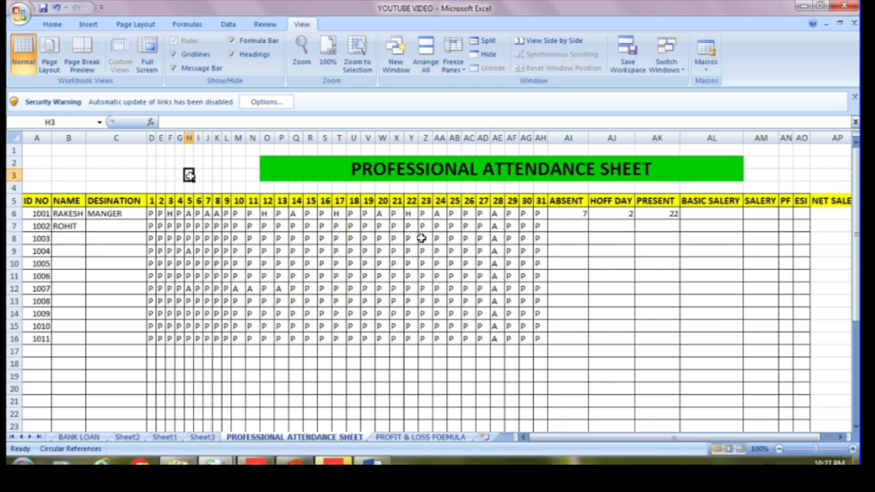
left_click(716, 214)
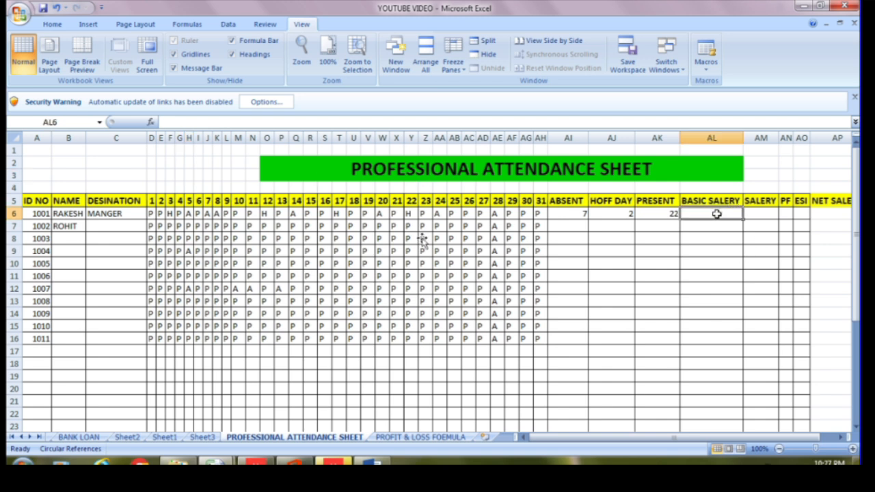
type("15000")
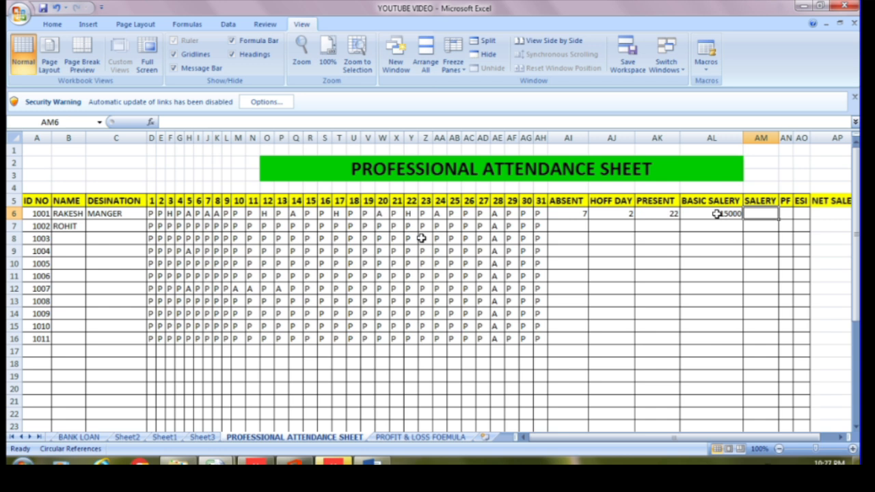
Calculate the first employee's earned salary in SALERY cell AM6 with the formula =AL6/31*AK6.
type("=")
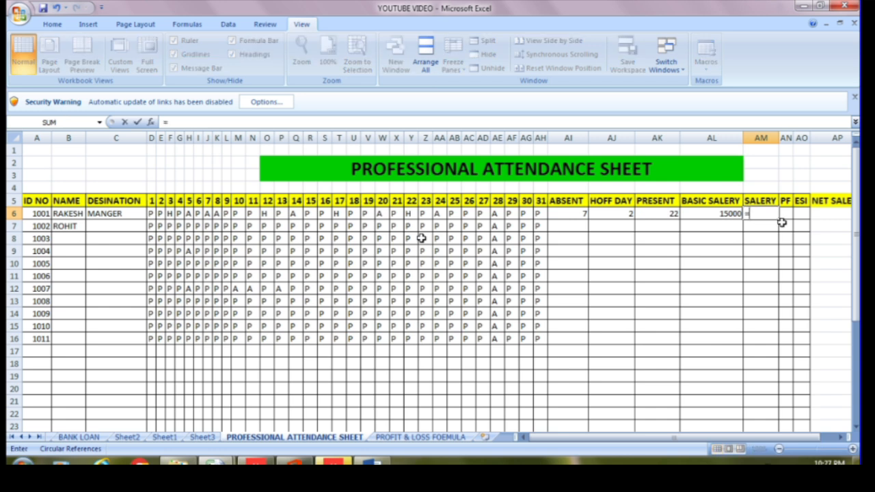
left_click(702, 218)
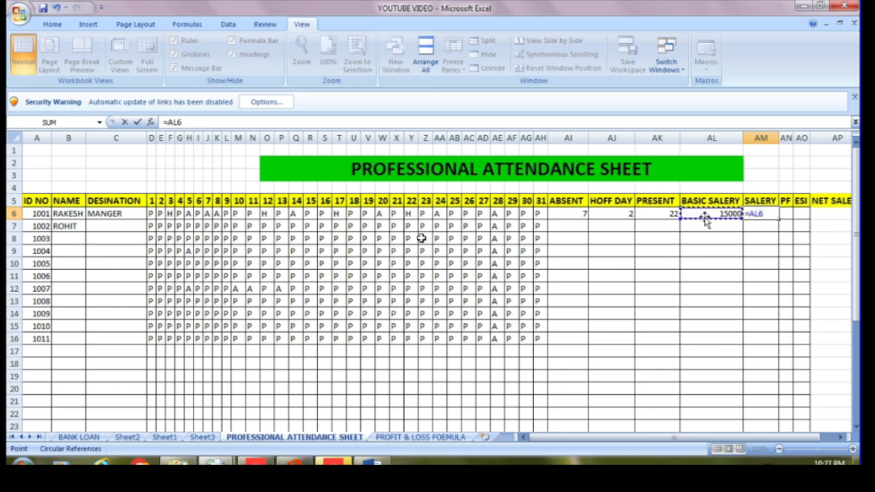
type("/")
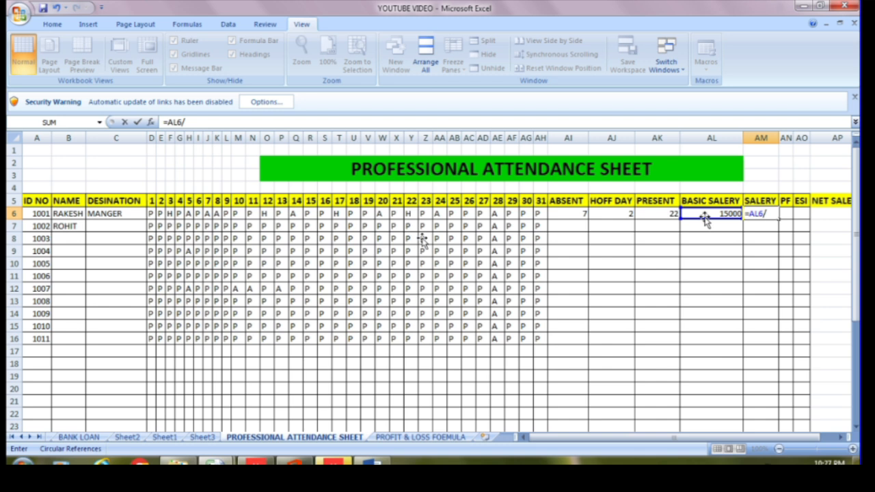
type("31*")
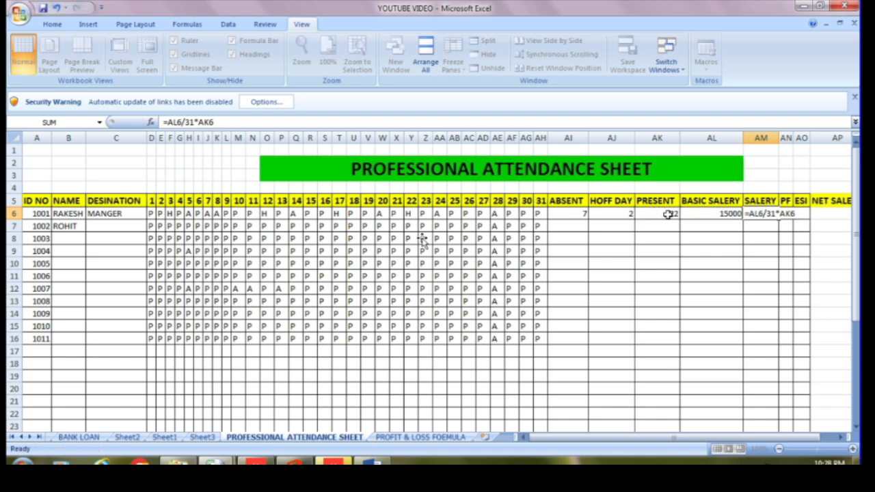
key("Return")
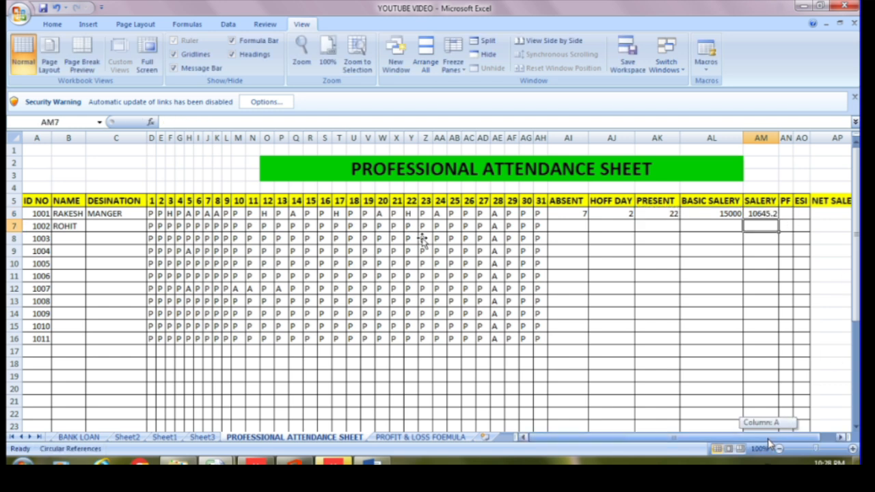
Calculate the first employee's PF in AN6 as 10% of the basic salary with the formula =AL6*10%.
left_click_drag(768, 438, 783, 439)
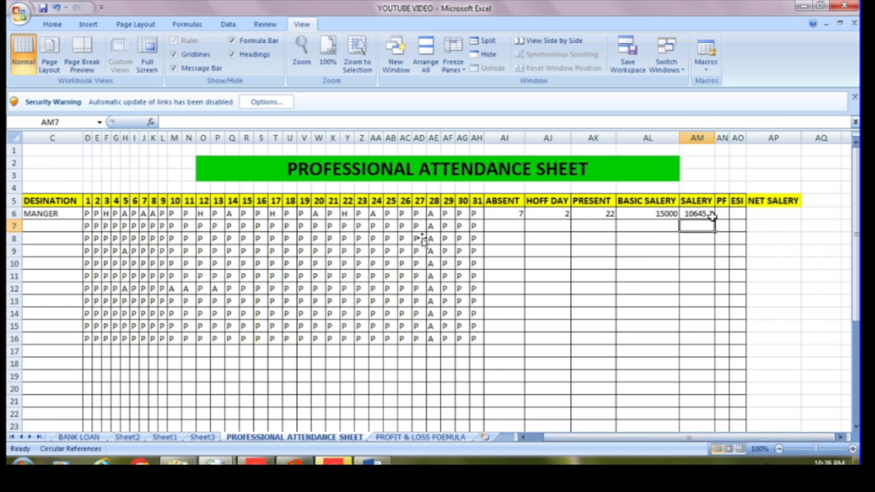
left_click(853, 448)
left_click(853, 449)
left_click(853, 448)
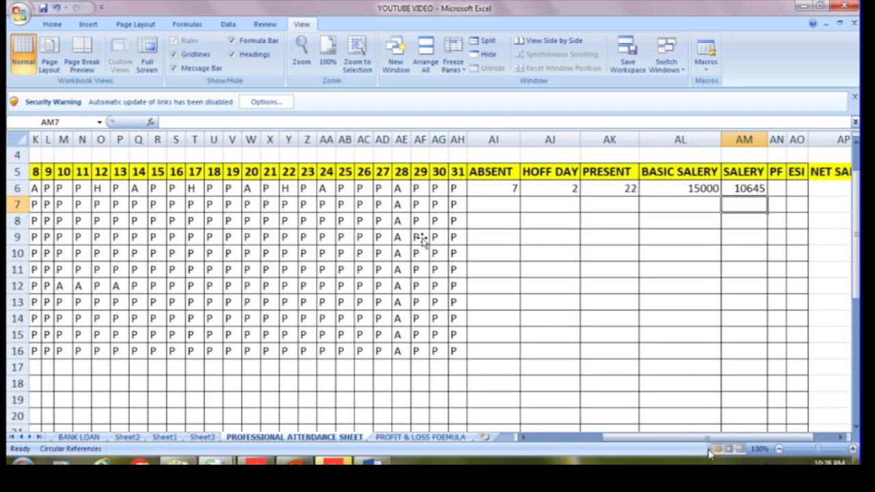
left_click_drag(716, 438, 786, 439)
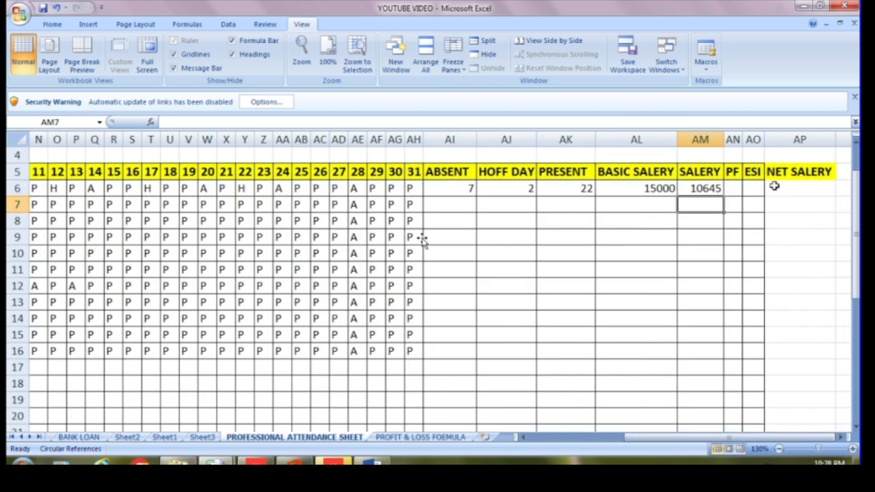
left_click(733, 186)
type("=")
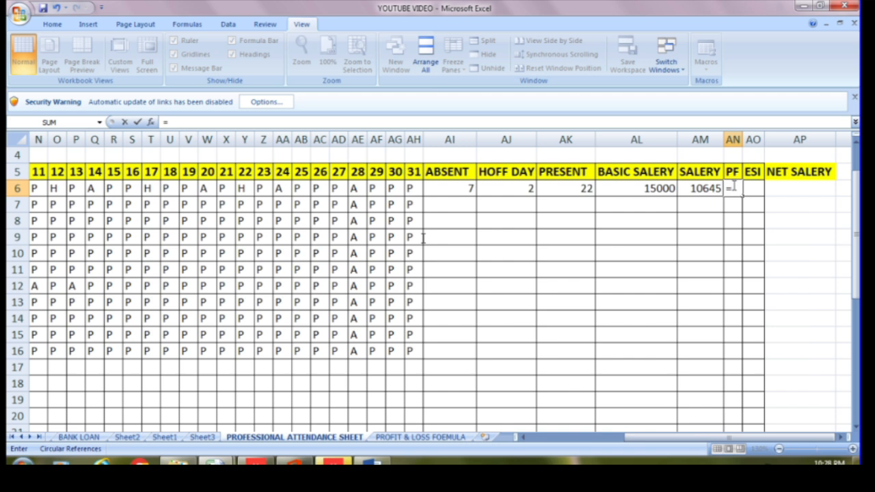
left_click(637, 189)
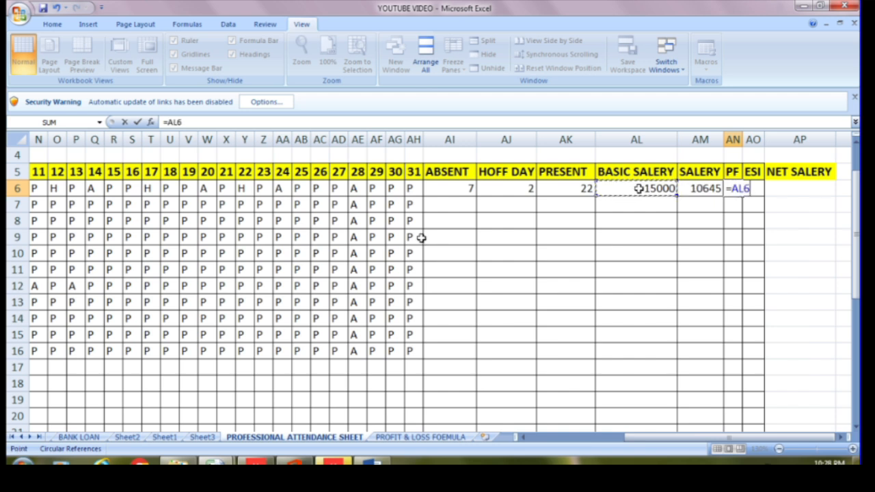
type("*1")
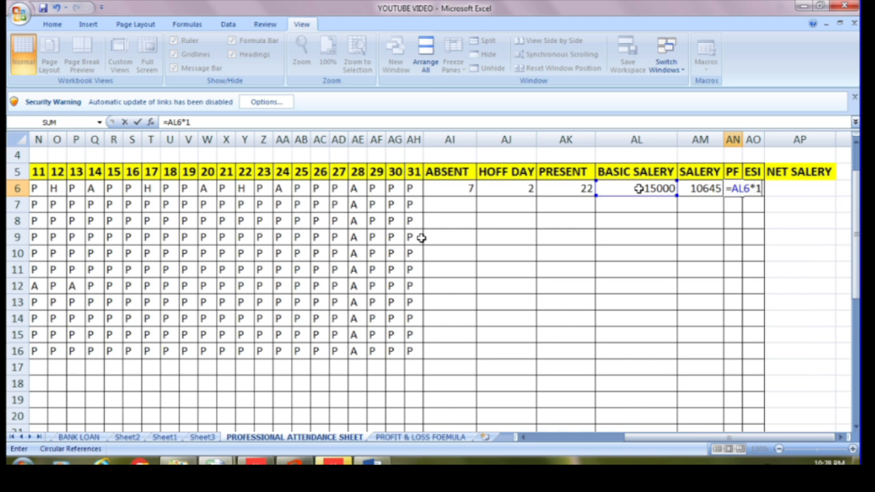
type("0*")
key("BackSpace")
type("%")
key("Return")
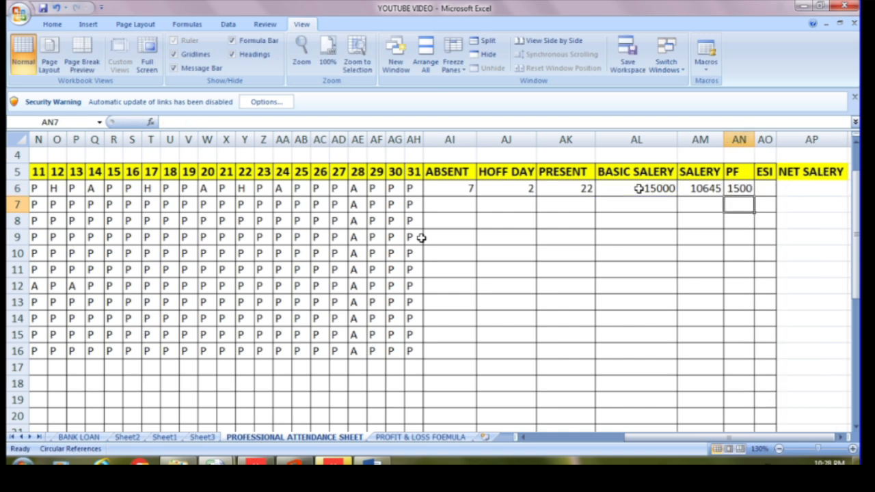
Calculate the first employee's ESI in AO6 as 1% of the basic salary with the formula =AL6*1%.
left_click(766, 192)
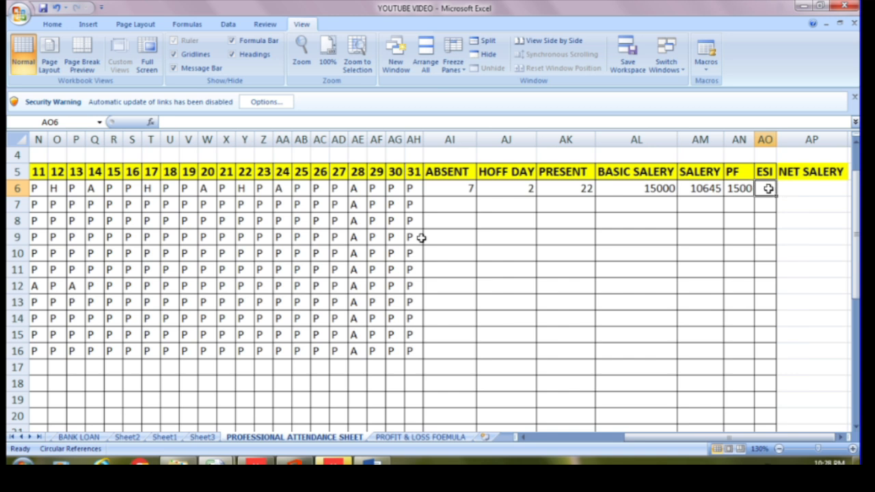
type("=")
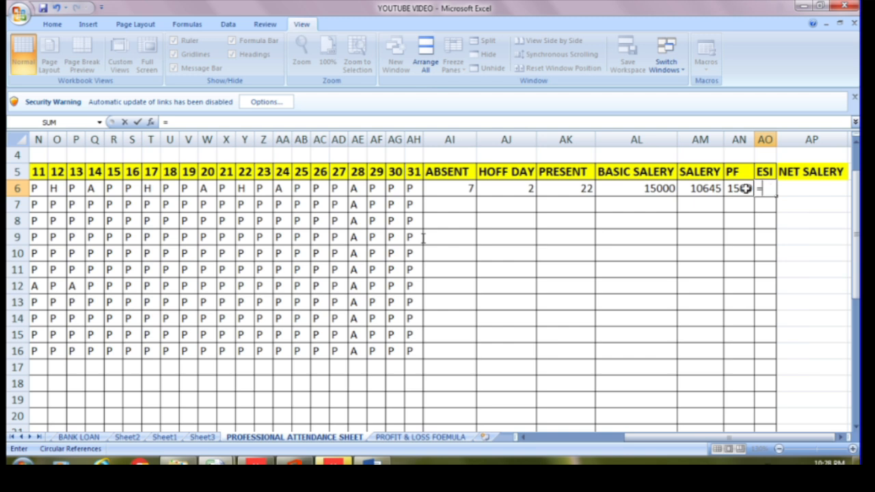
left_click(657, 190)
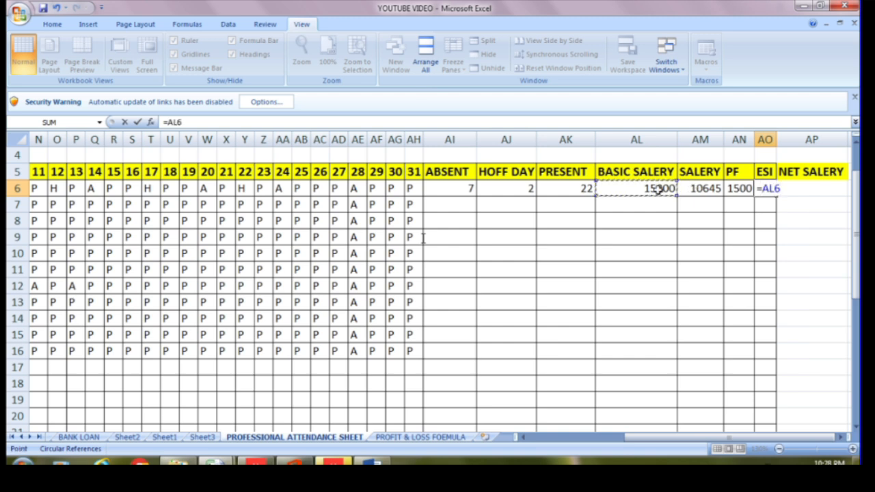
type("*")
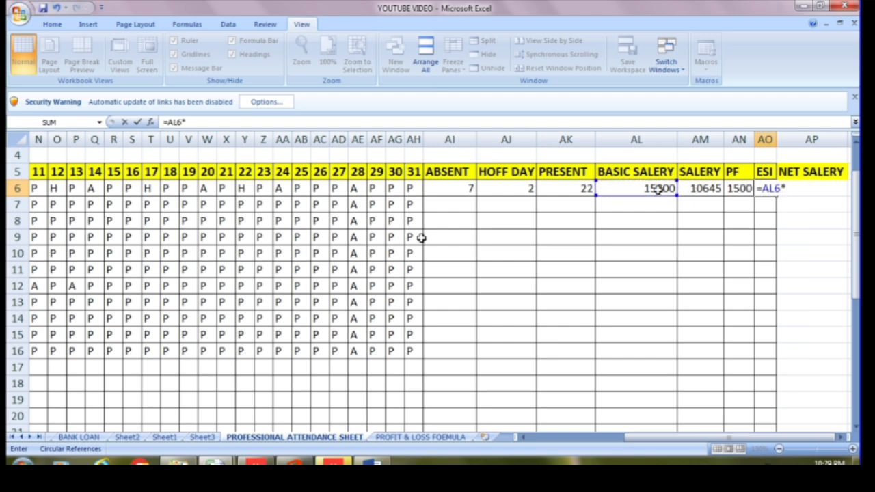
type("1%")
key("Return")
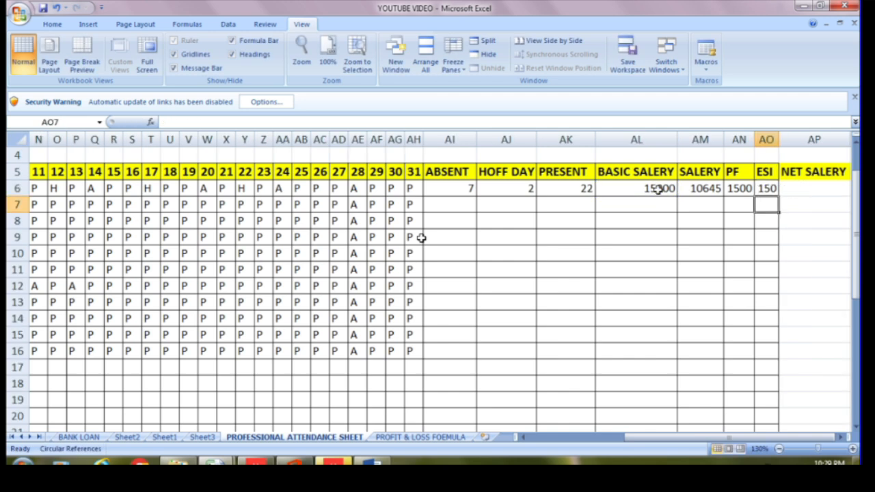
Calculate the first employee's NET SALERY in AP6 by subtracting PF and ESI from the salary, using =AM6-AN6-AO6.
left_click(809, 191)
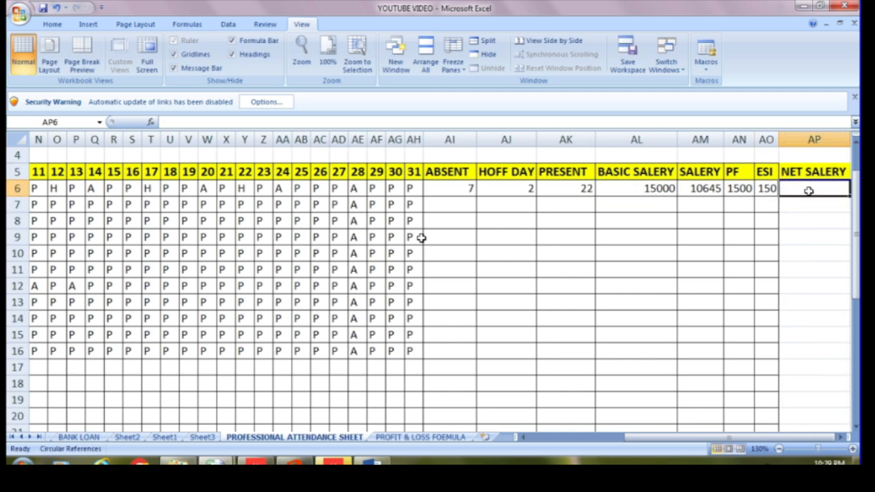
type("=")
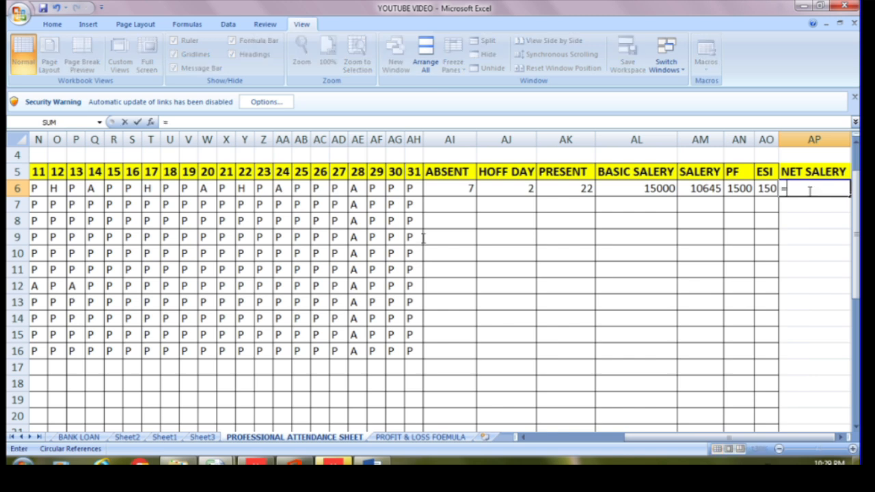
left_click(702, 189)
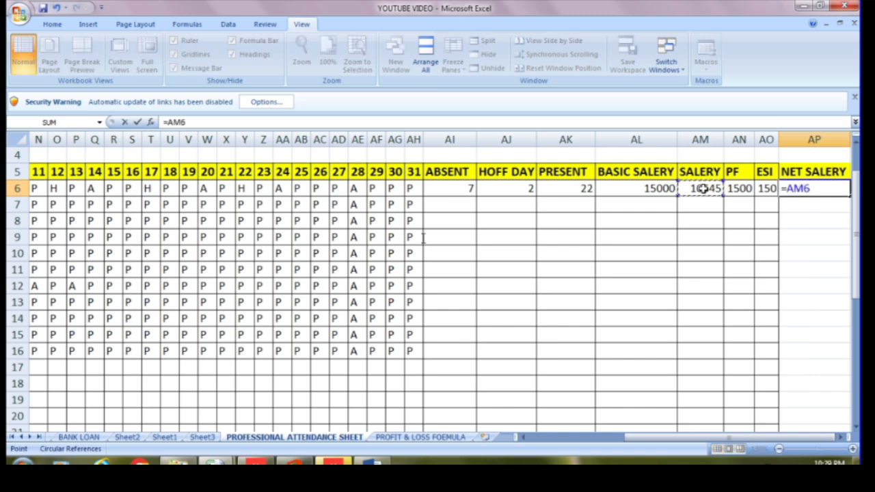
type("-")
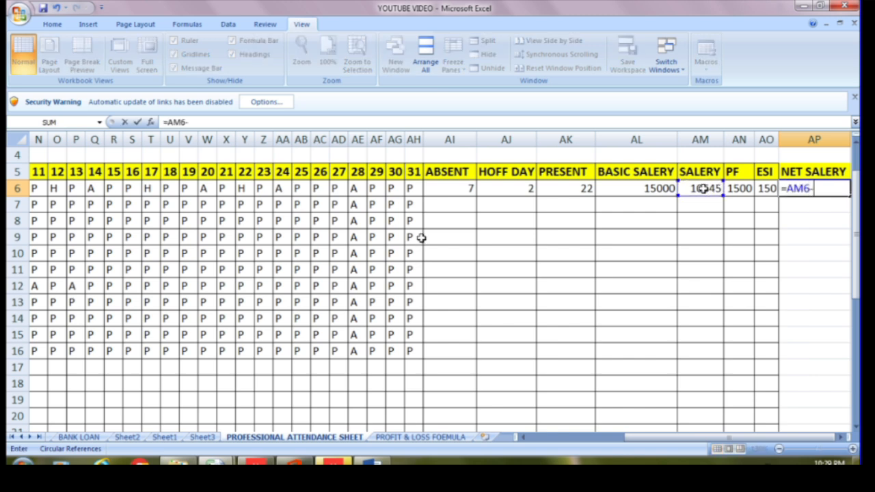
left_click(742, 186)
type("-")
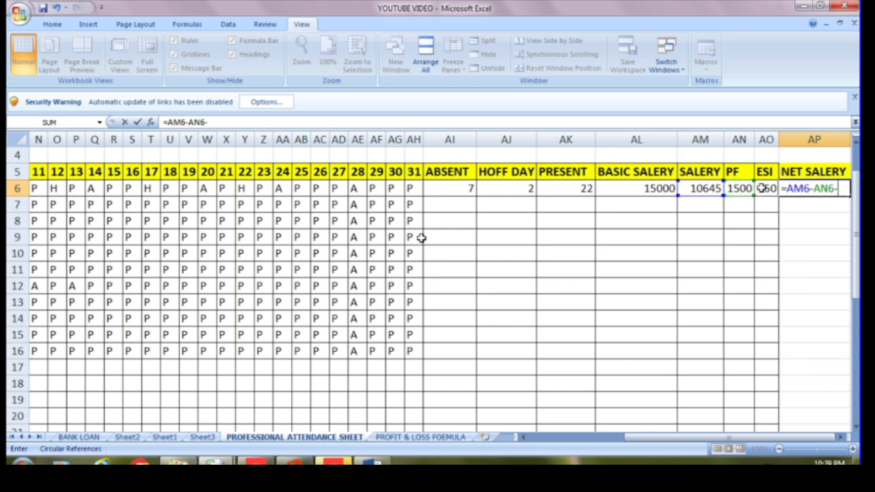
left_click(764, 187)
key("Return")
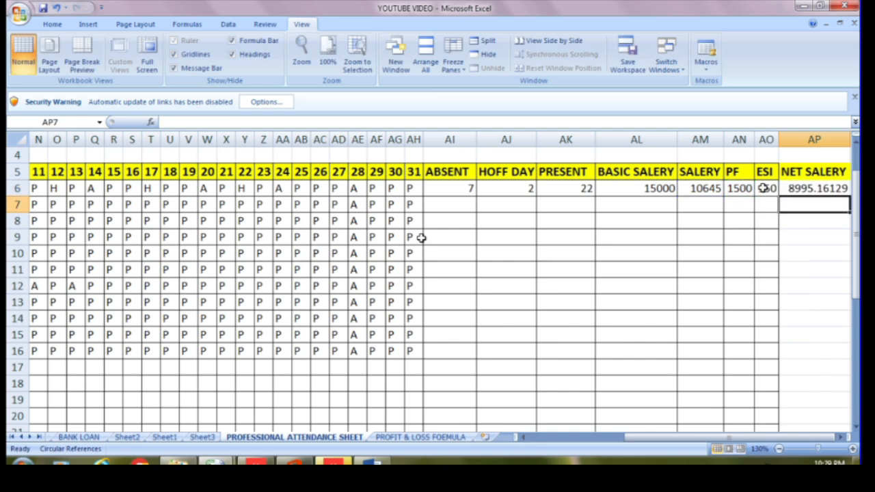